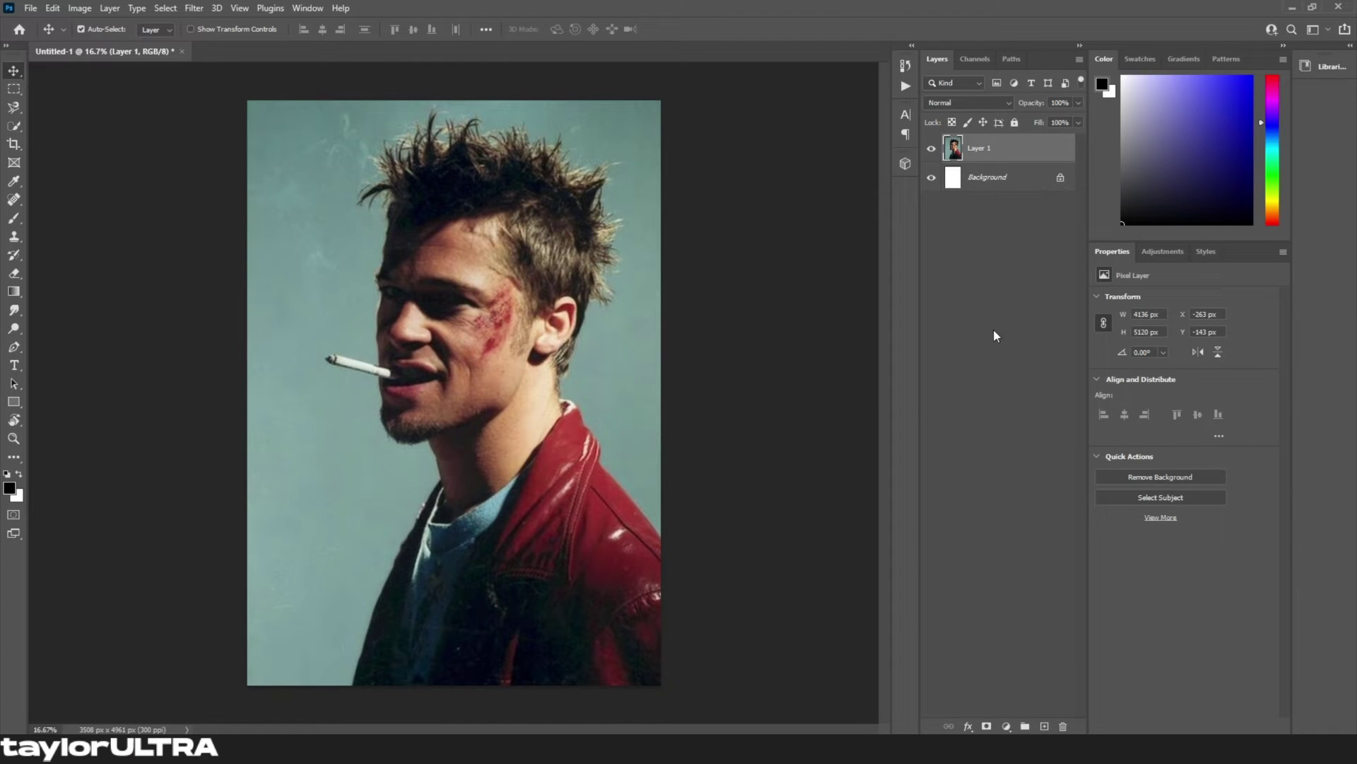
Add a Hue/Saturation adjustment layer with Saturation -100 and Lightness -5
left_click(1007, 727)
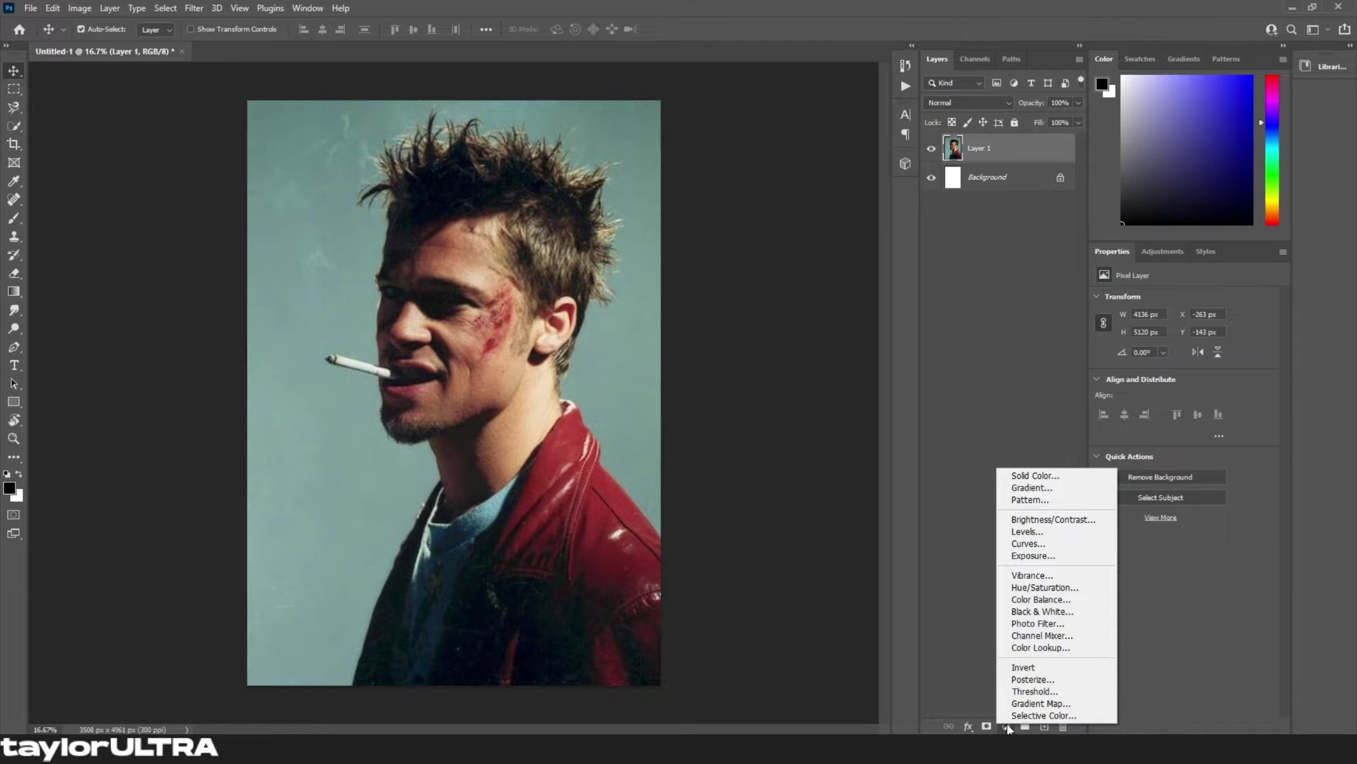
left_click(1030, 588)
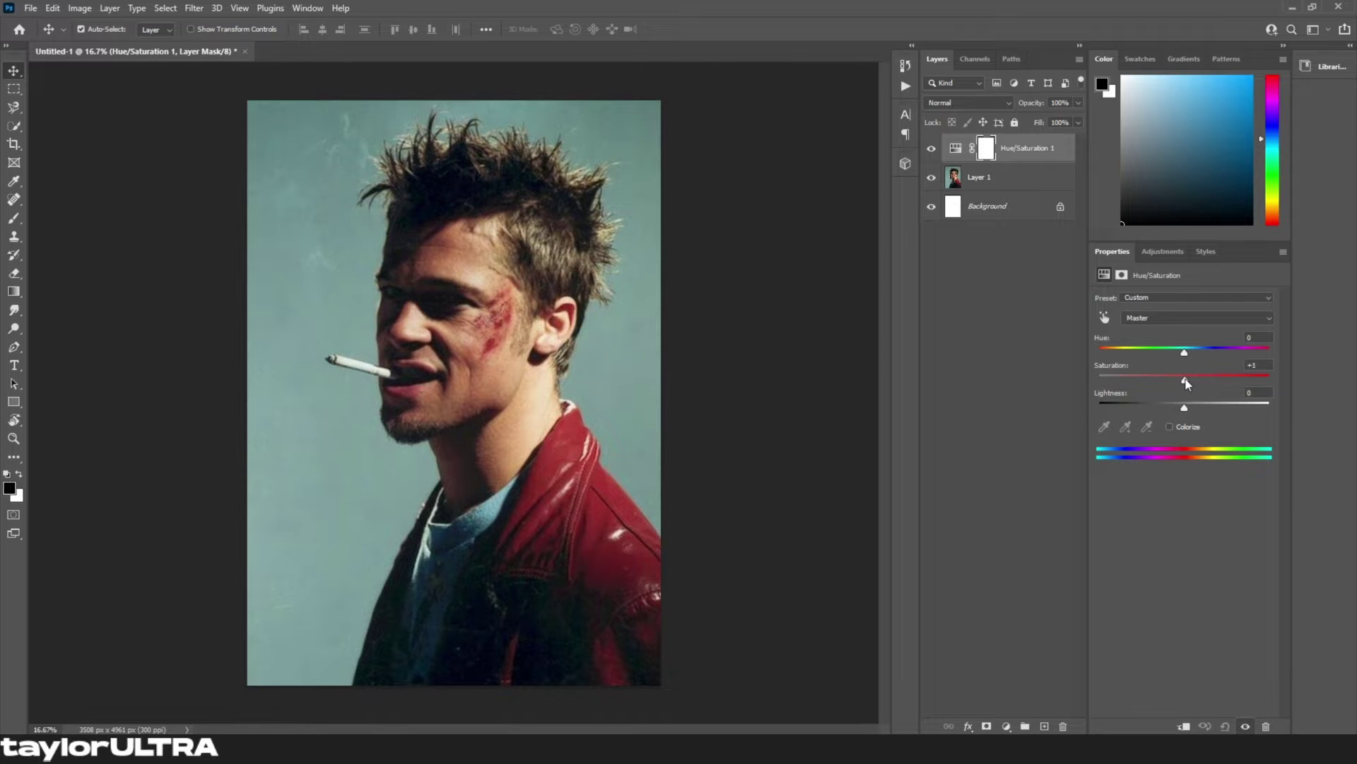
left_click_drag(1187, 384, 1087, 376)
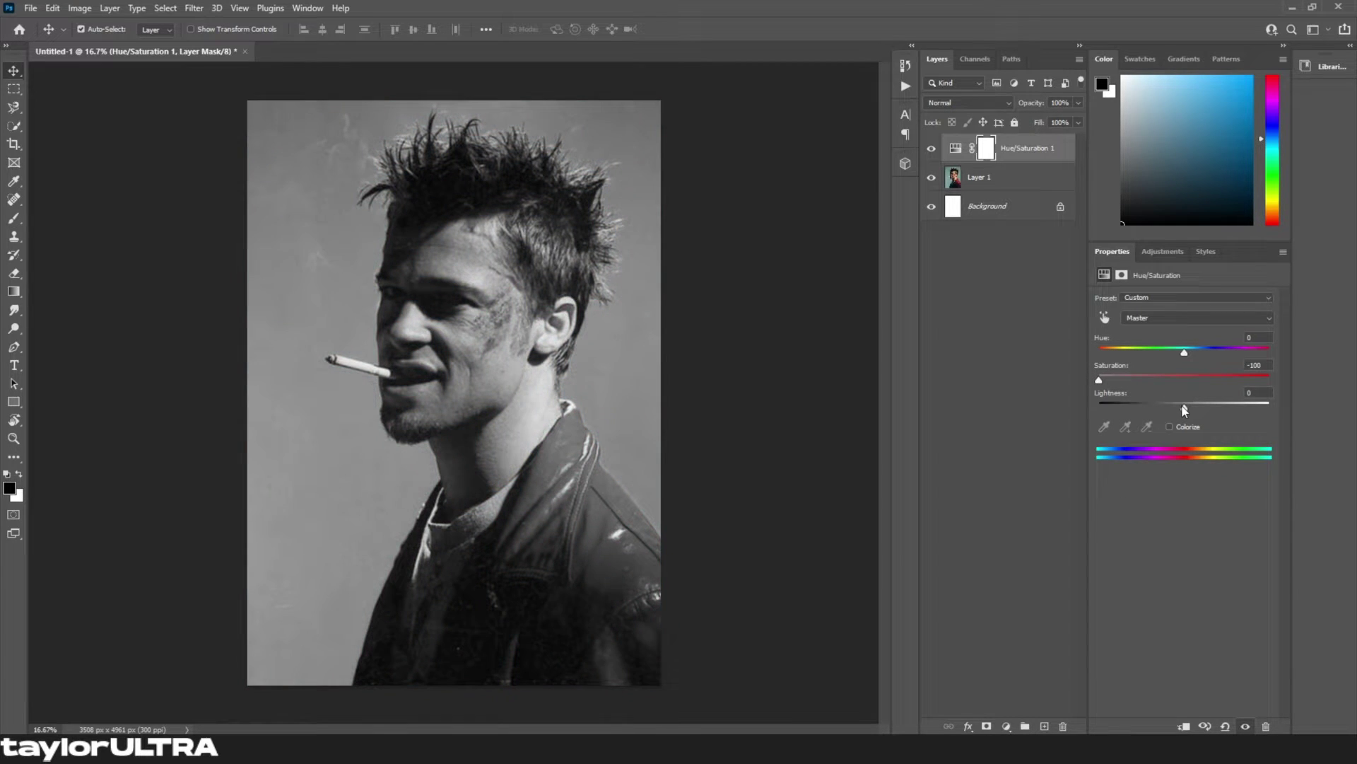
mouse_move(1183, 408)
left_mouse_down()
mouse_move(1197, 409)
mouse_move(1185, 410)
left_mouse_up()
left_click_drag(1184, 410, 1181, 408)
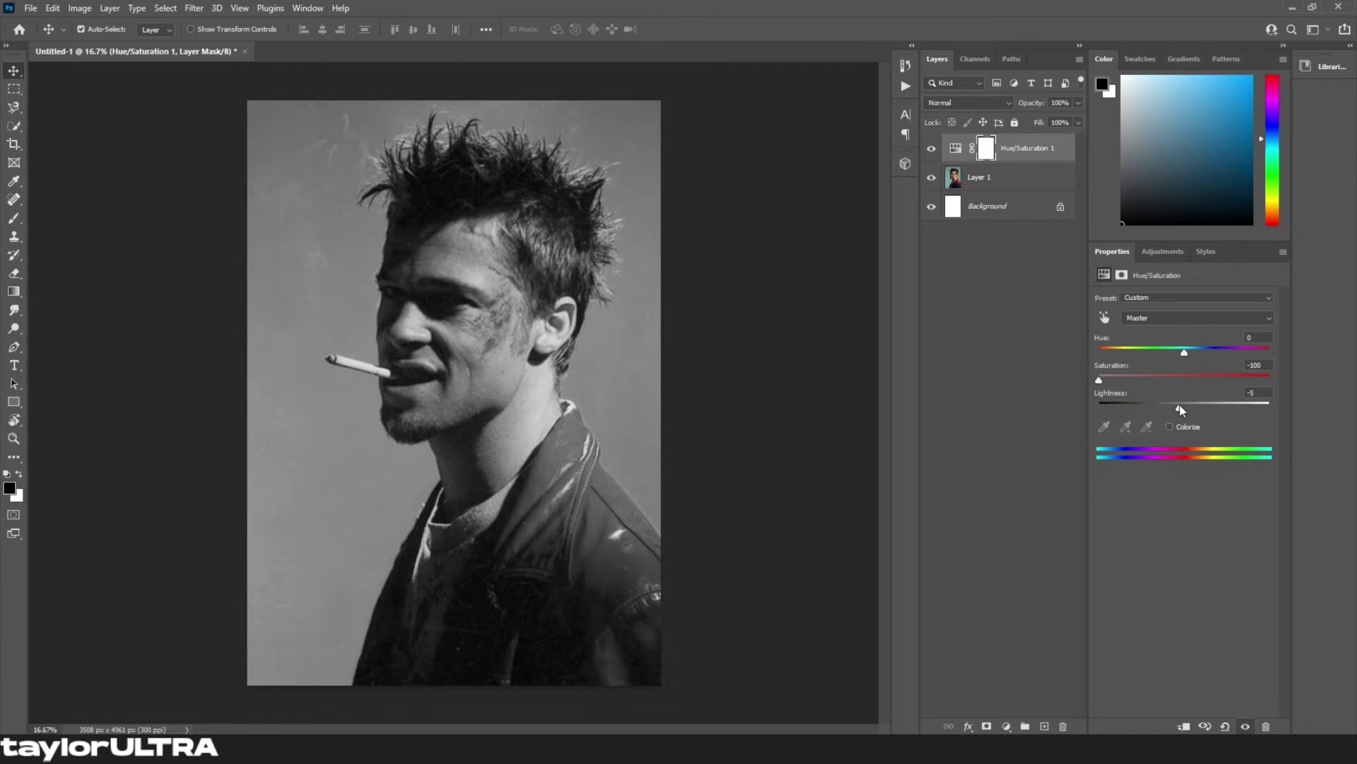
Add a Brightness/Contrast adjustment layer with Contrast 100 and Brightness 84
left_click(1006, 726)
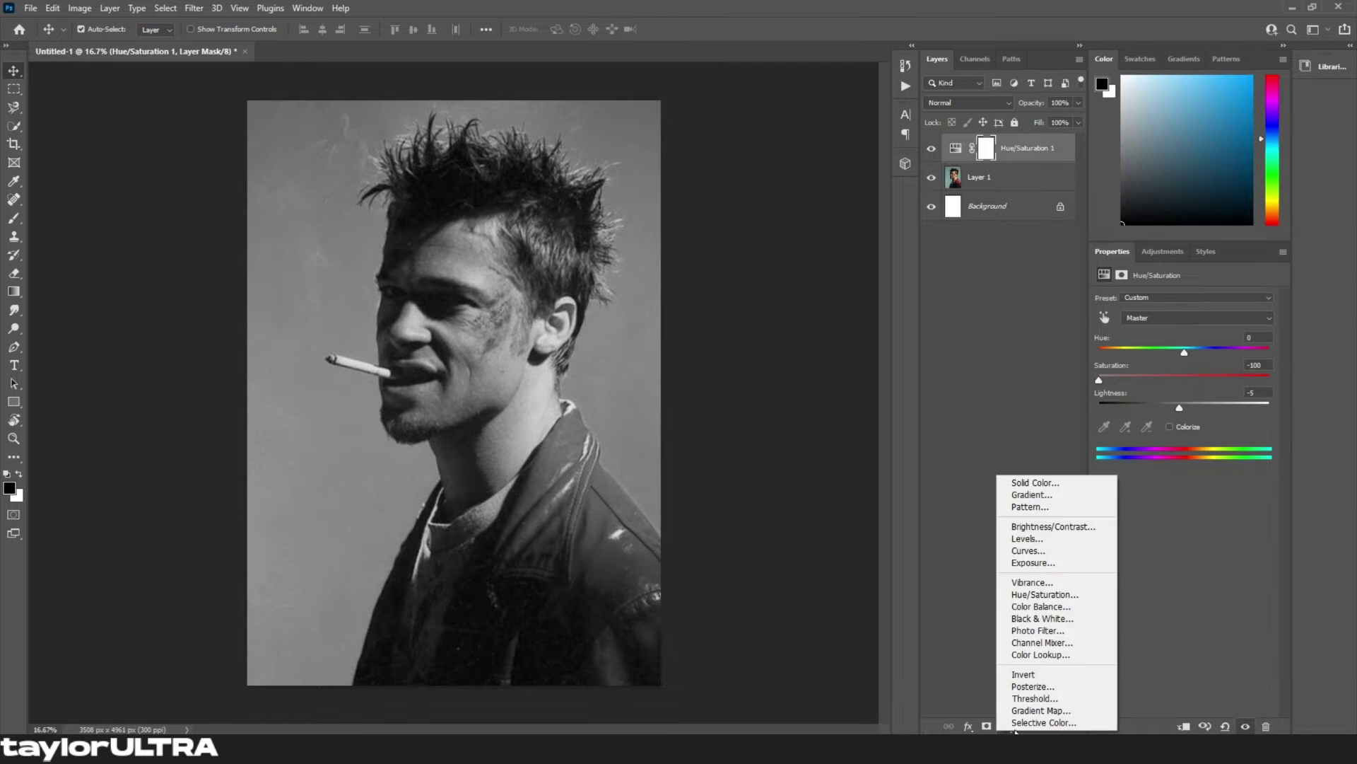
left_click(1039, 526)
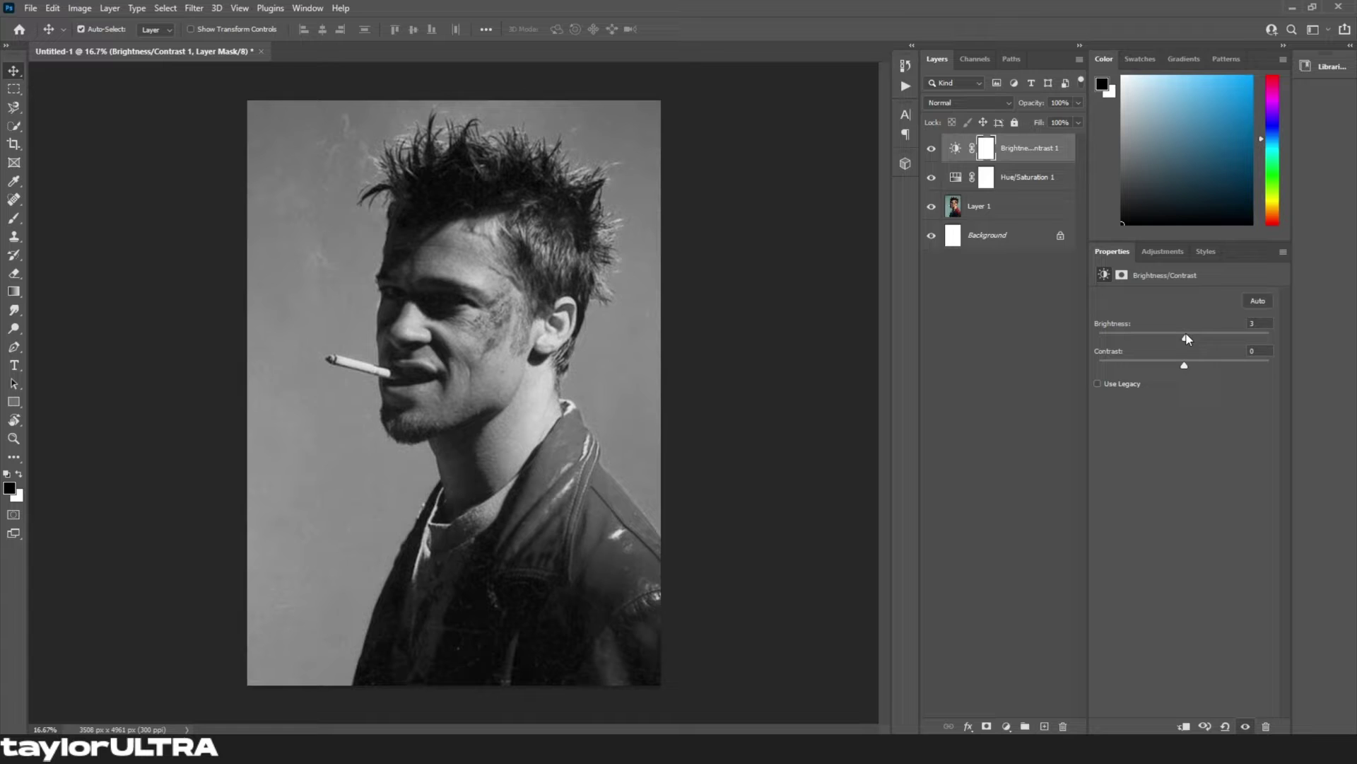
left_click_drag(1189, 367, 1261, 366)
left_click_drag(1186, 338, 1229, 343)
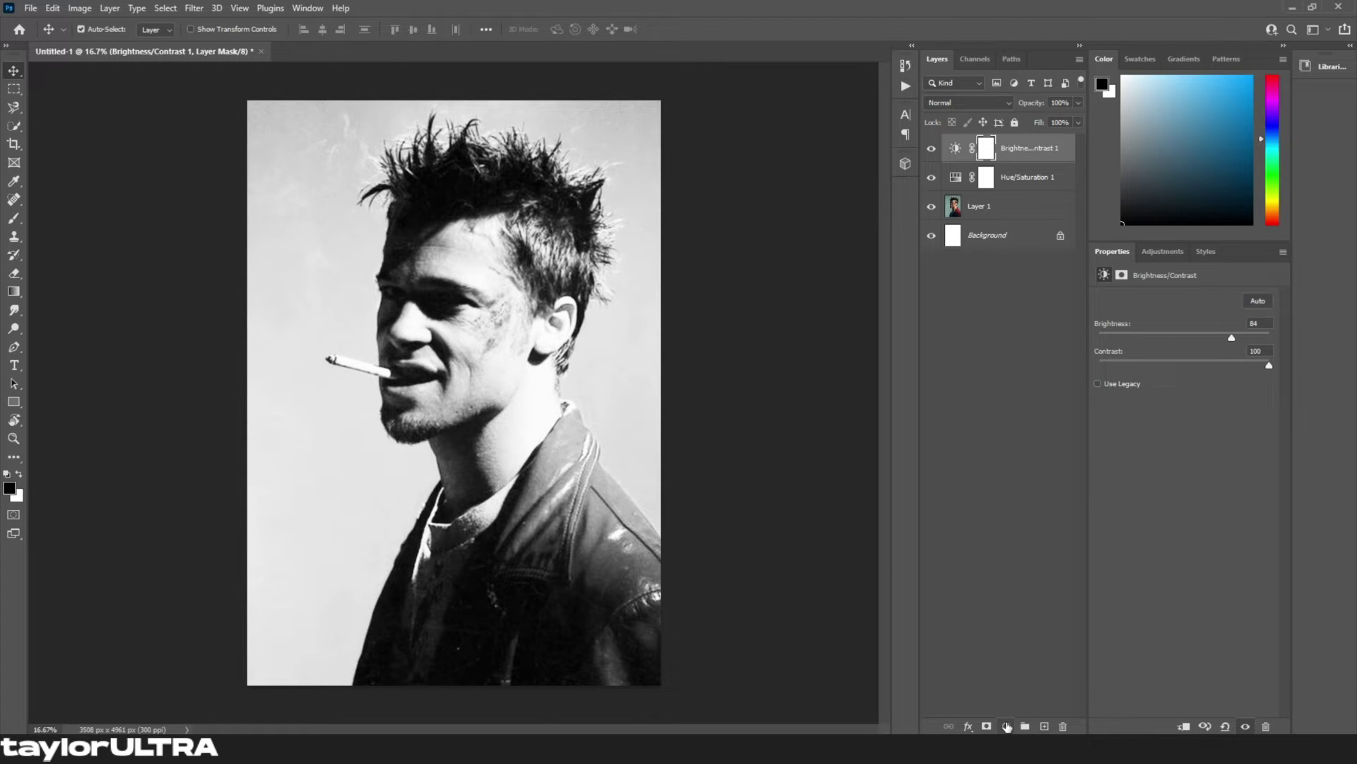
Add a Curves adjustment with an S-curve: brighter highlights, deeper shadows
left_click(1179, 251)
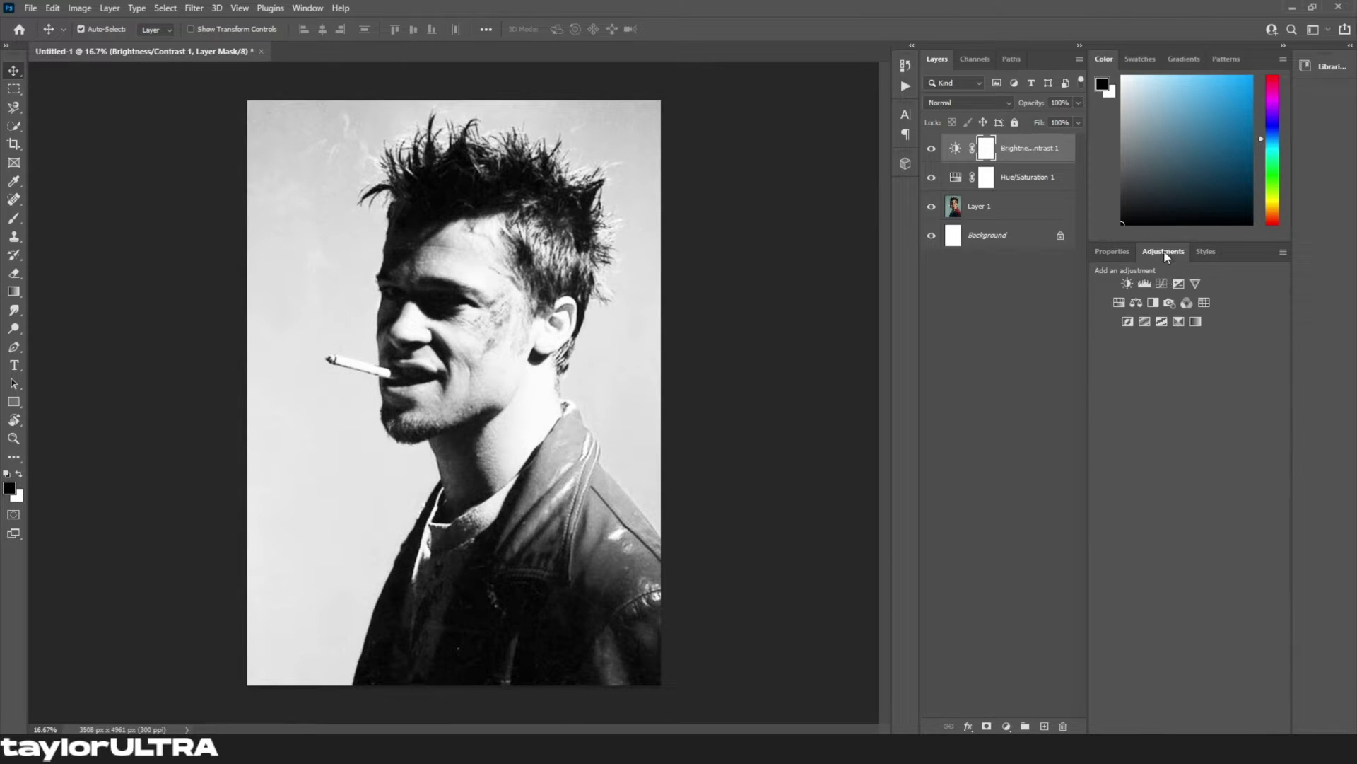
left_click(1163, 284)
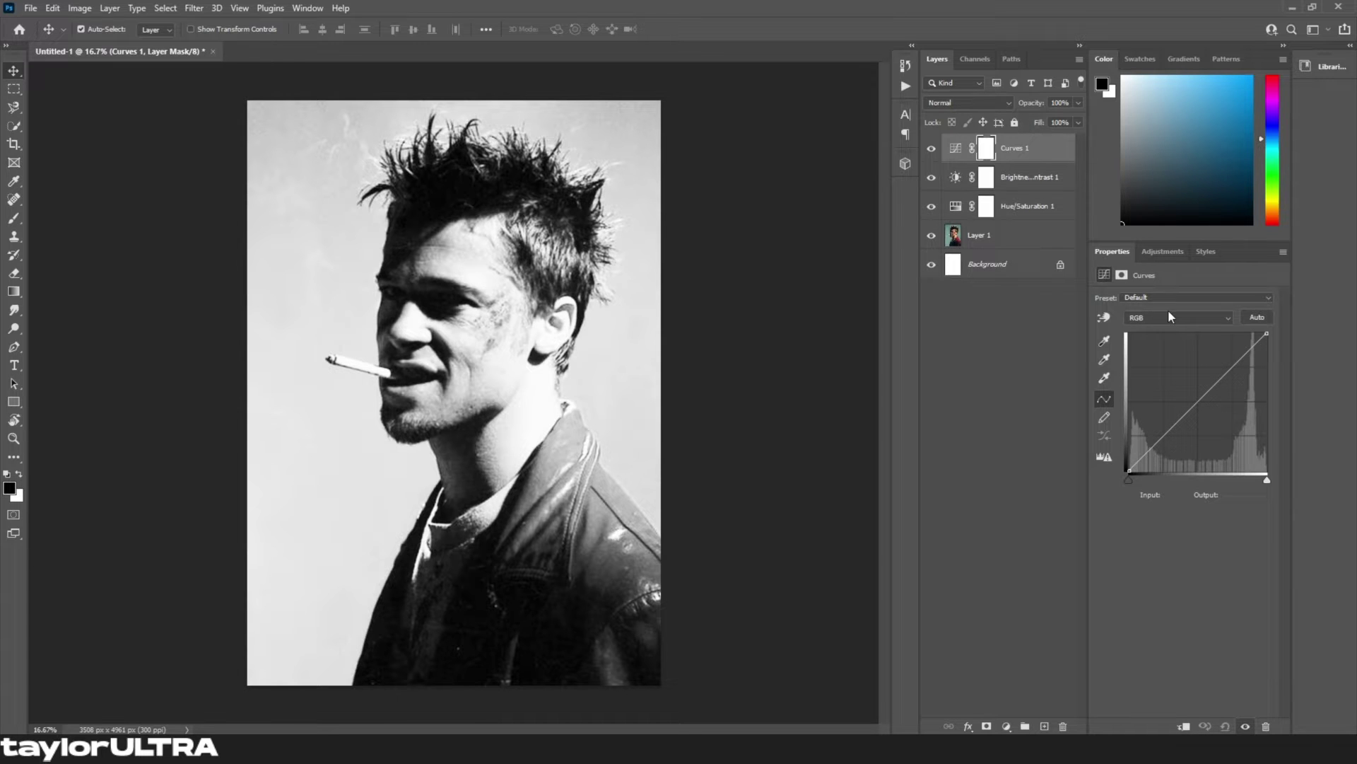
left_click(1220, 362)
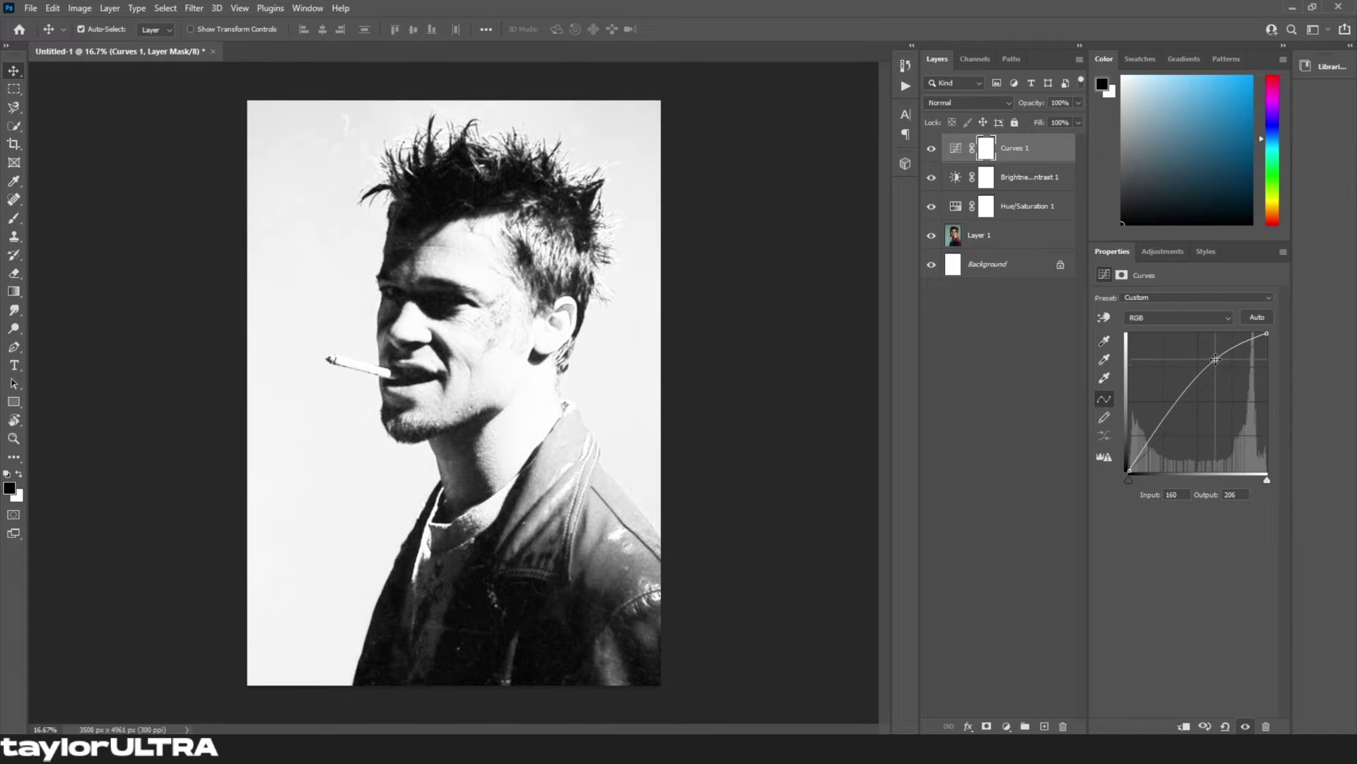
left_click_drag(1166, 426, 1171, 445)
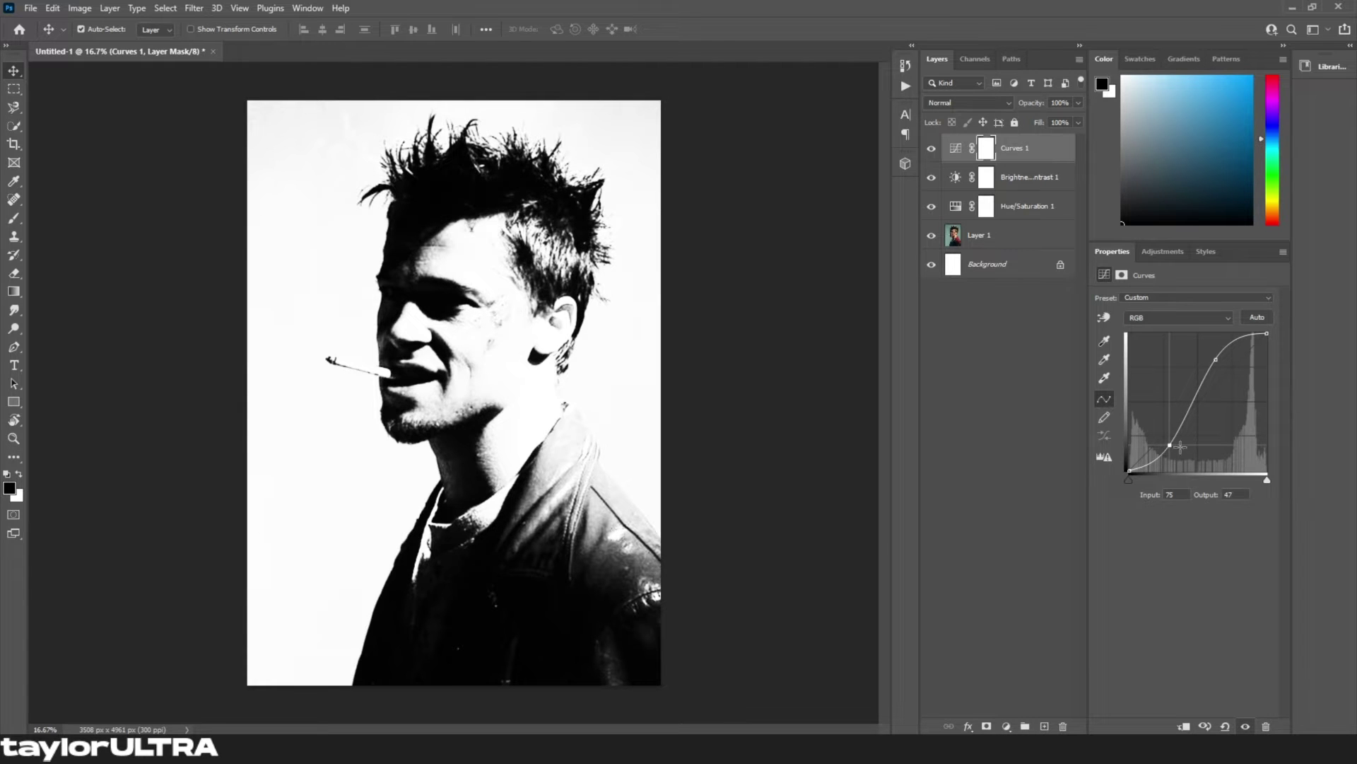
Merge all layers from Curves 1 down to Layer 1 into one layer
key("ctrl+2")
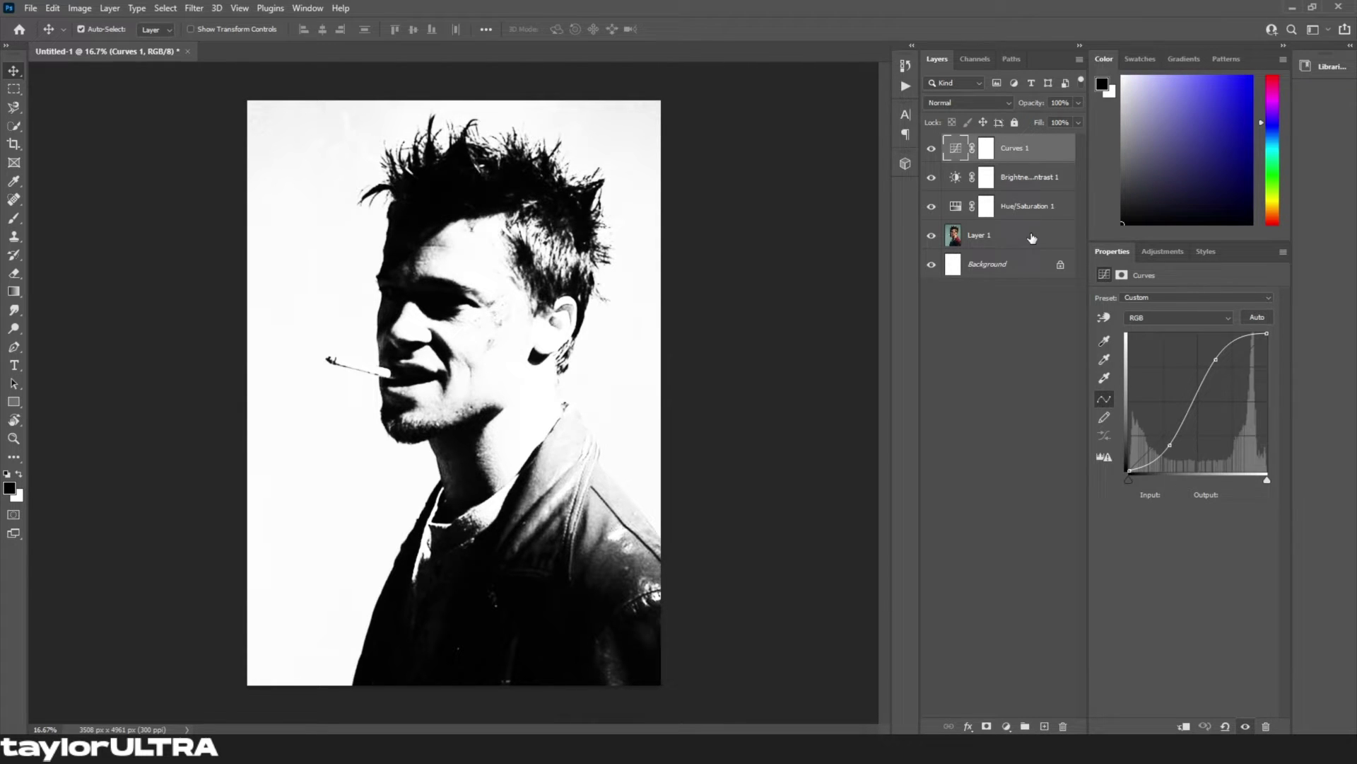
left_click(1032, 237, "shift")
key("ctrl+e")
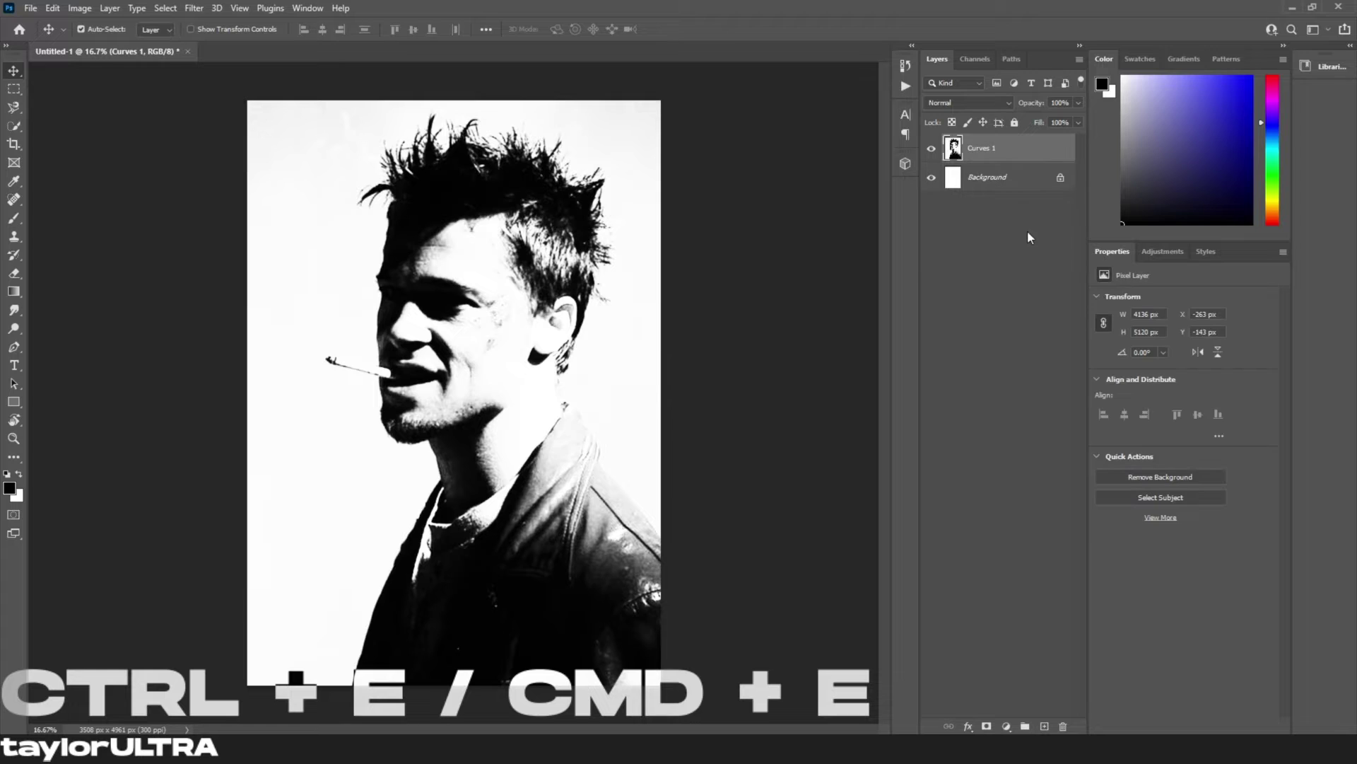
left_click(202, 8)
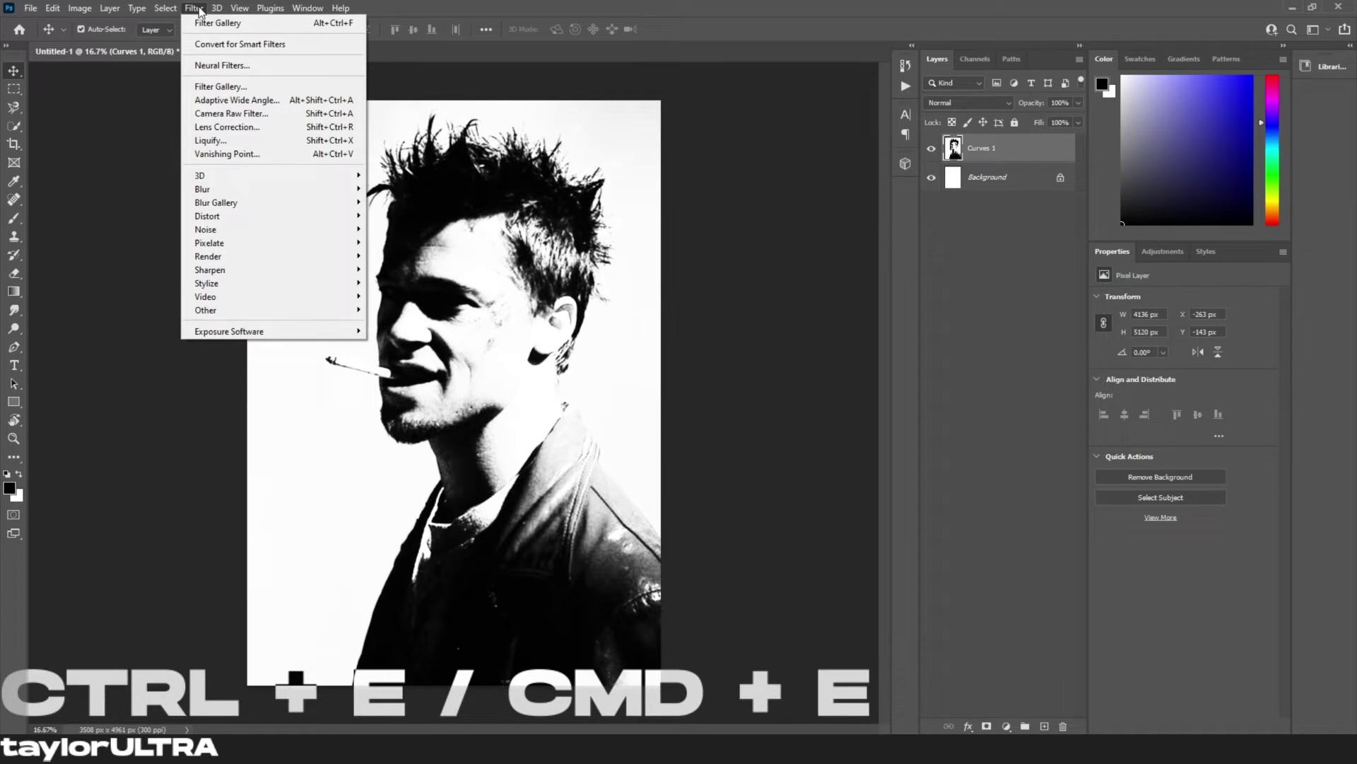
Open the Filter Gallery and fit the whole portrait in the preview
left_click(211, 85)
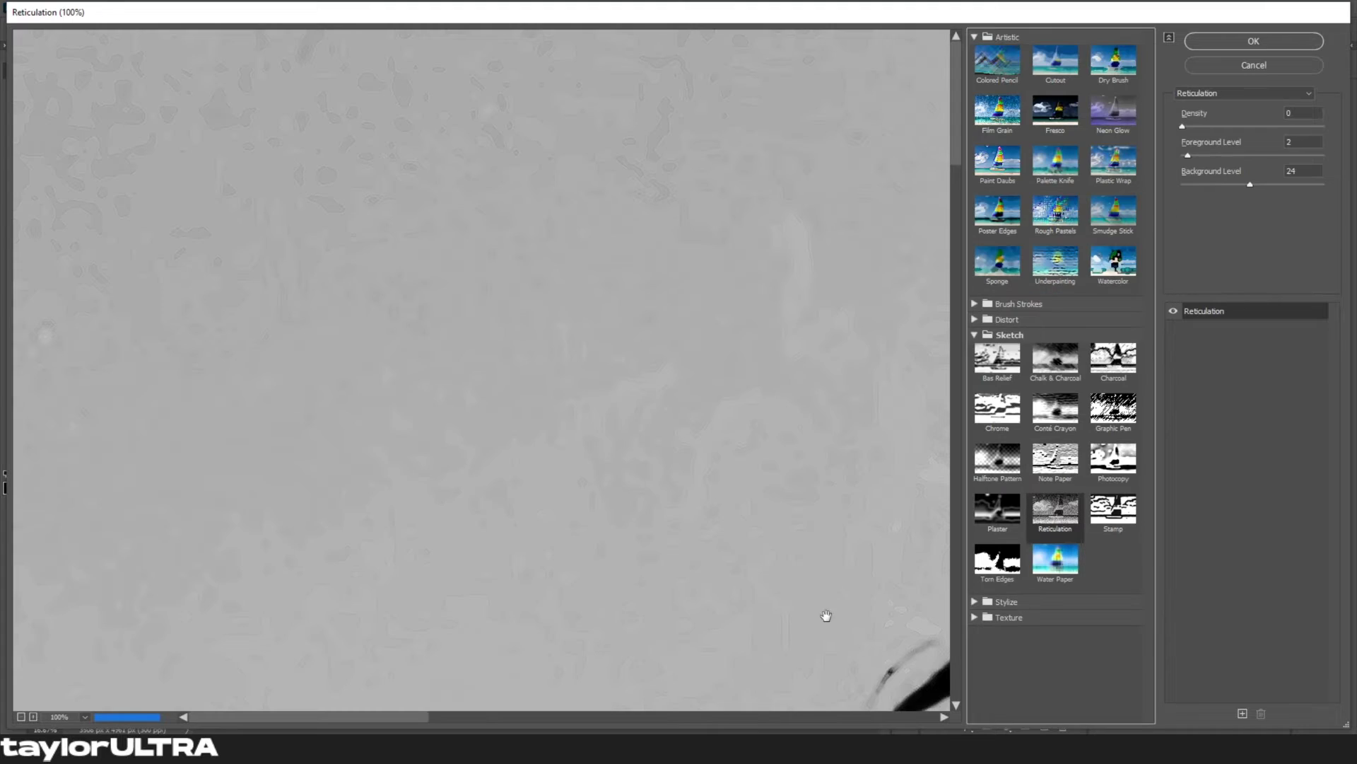
right_click(736, 563)
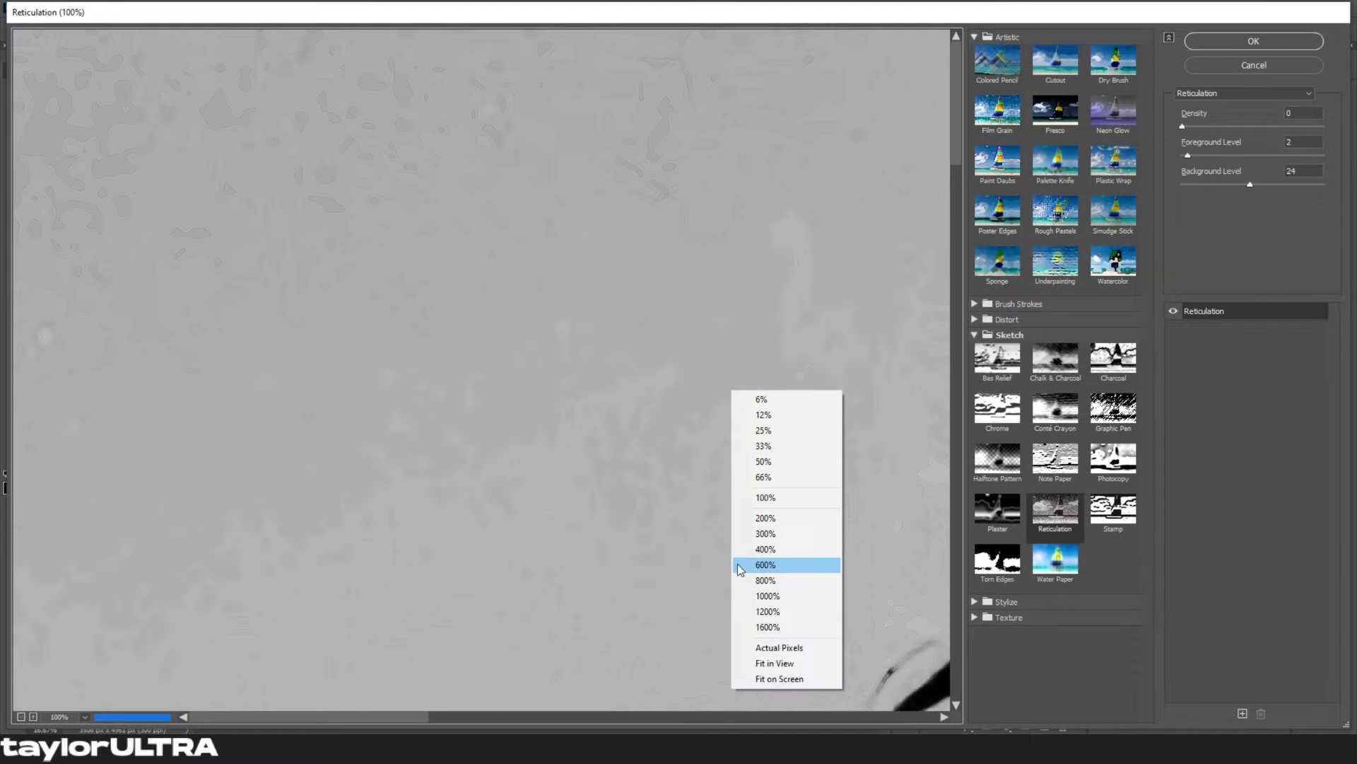
left_click(782, 664)
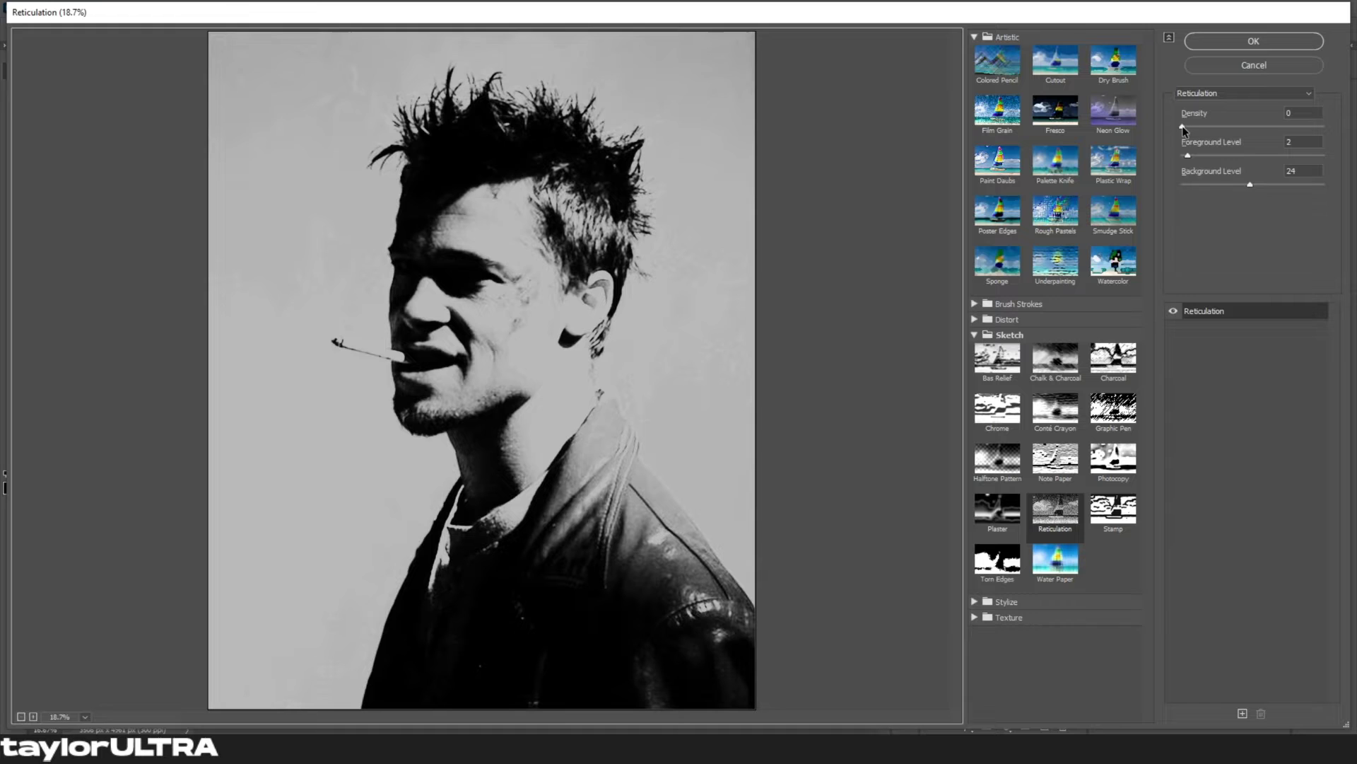
Set Reticulation to Density 0, Foreground Level 8 and Background Level 24
left_click_drag(1183, 127, 1256, 139)
key("Tab")
type("24")
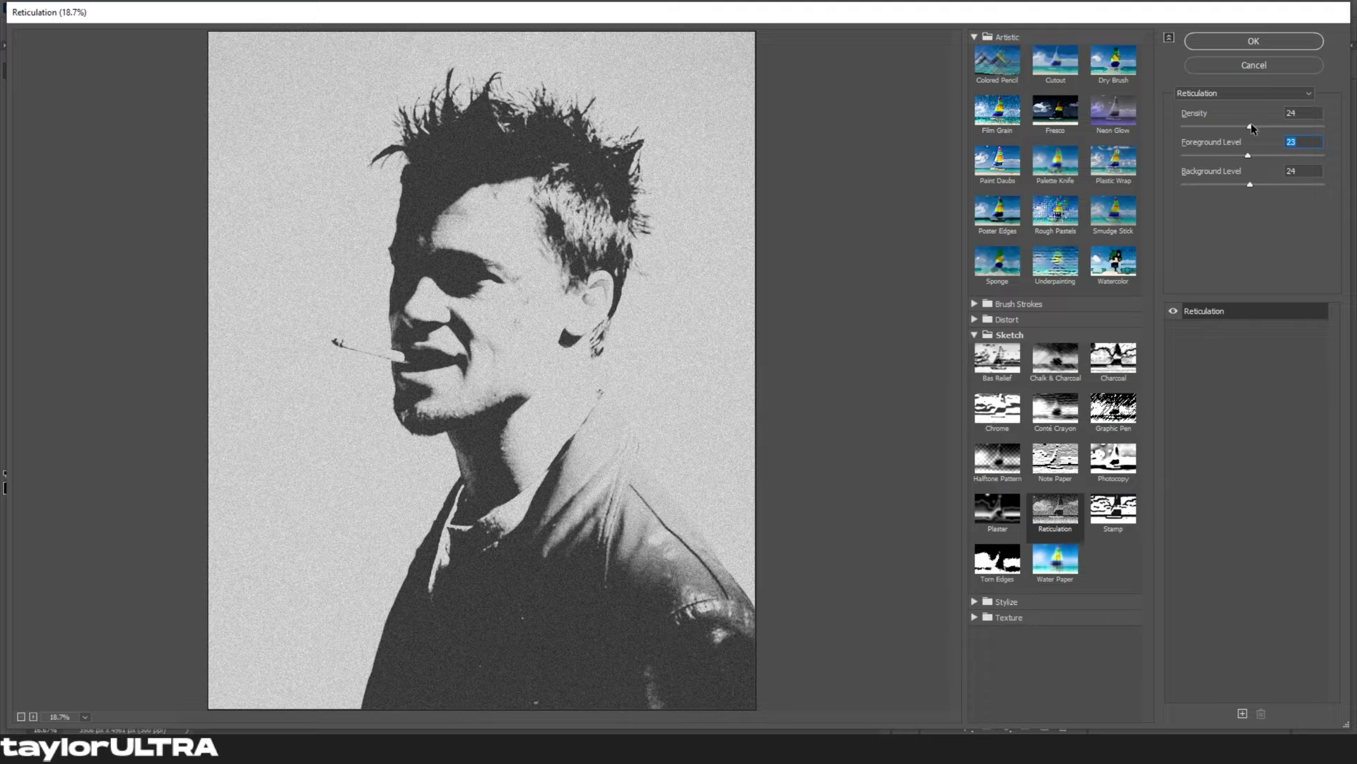
left_click_drag(1253, 128, 1183, 126)
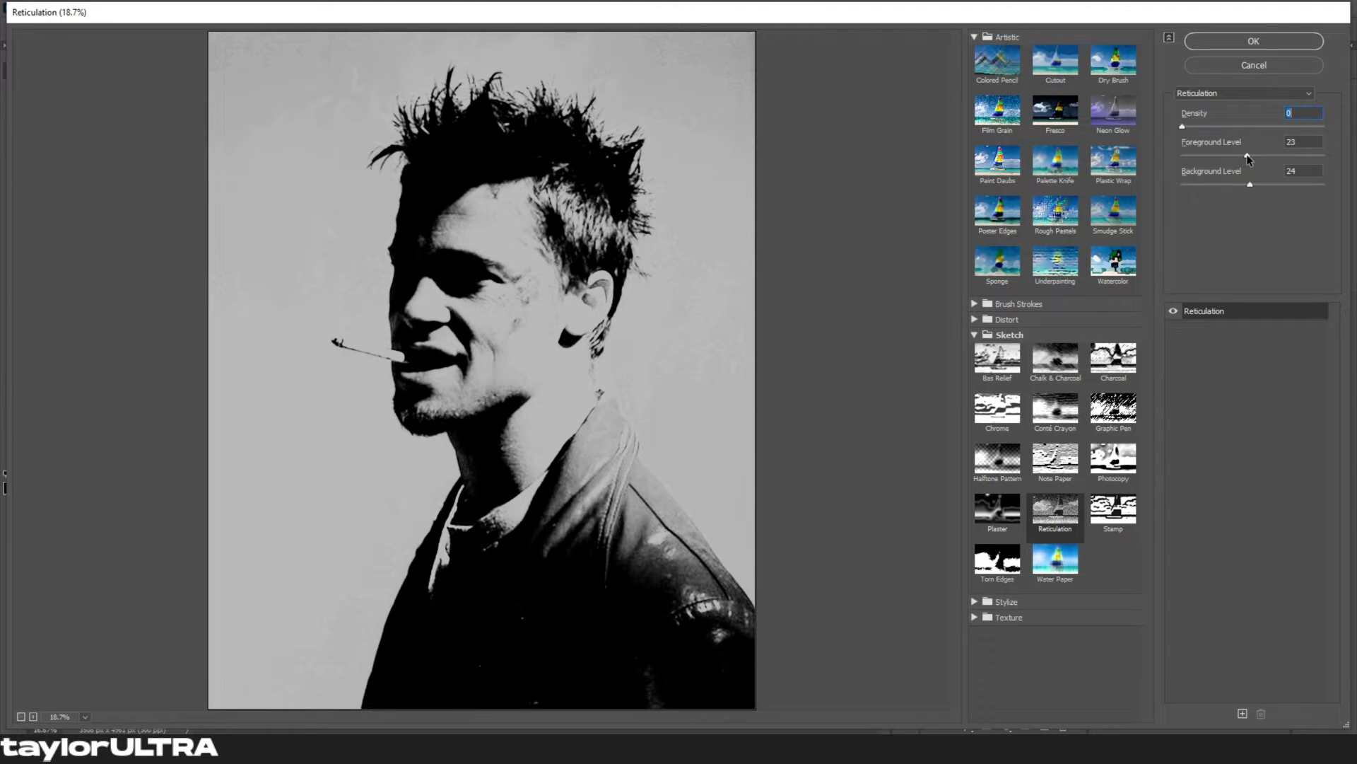
left_click_drag(1248, 157, 1239, 185)
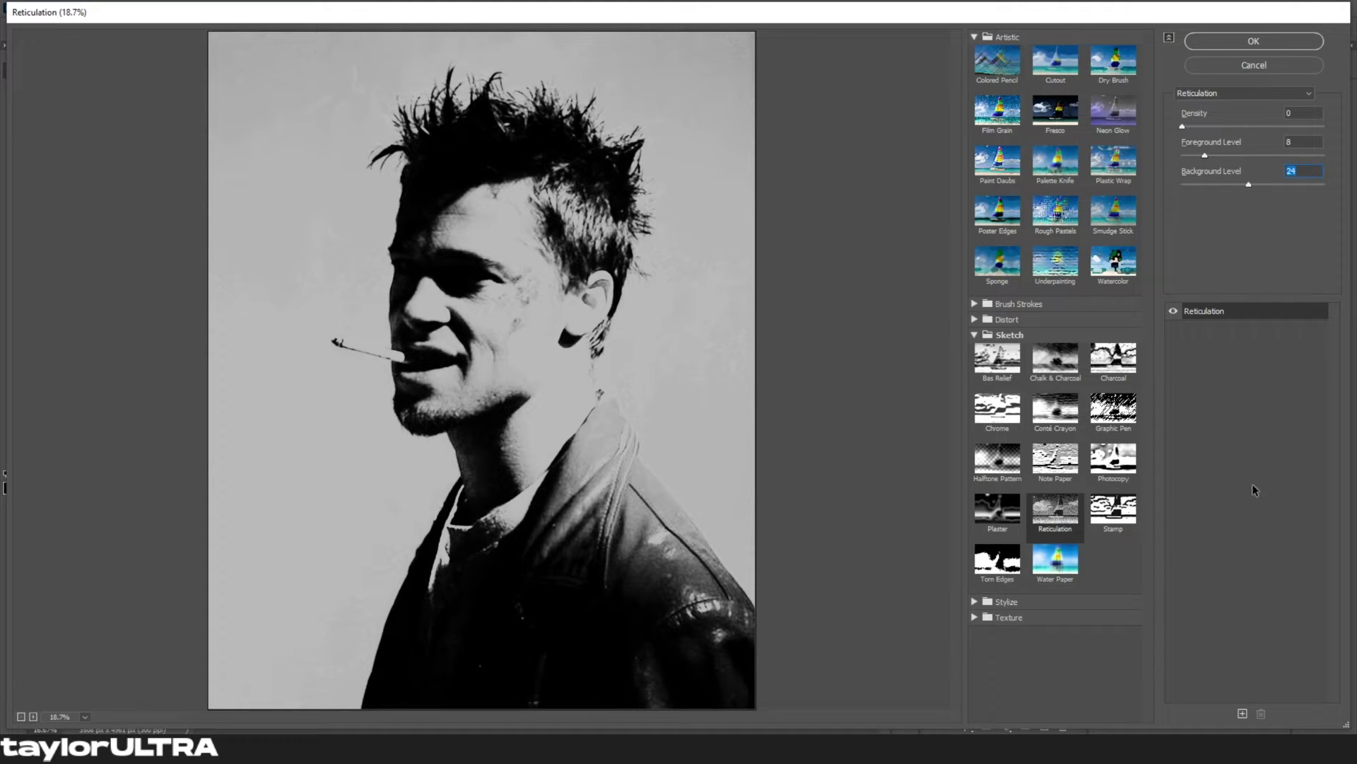
Add a second effect layer set to Texture > Grain, Intensity 22, Contrast 51
left_click(1242, 714)
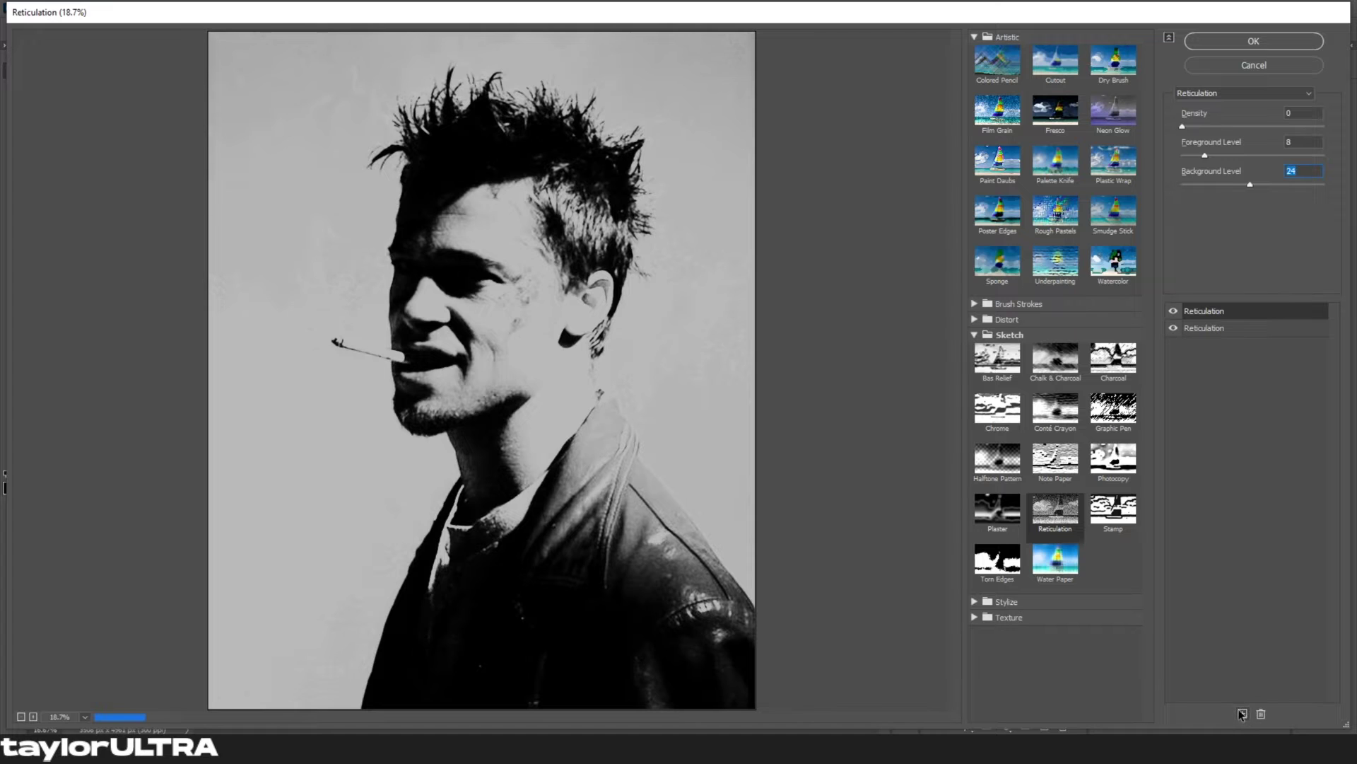
left_click(974, 618)
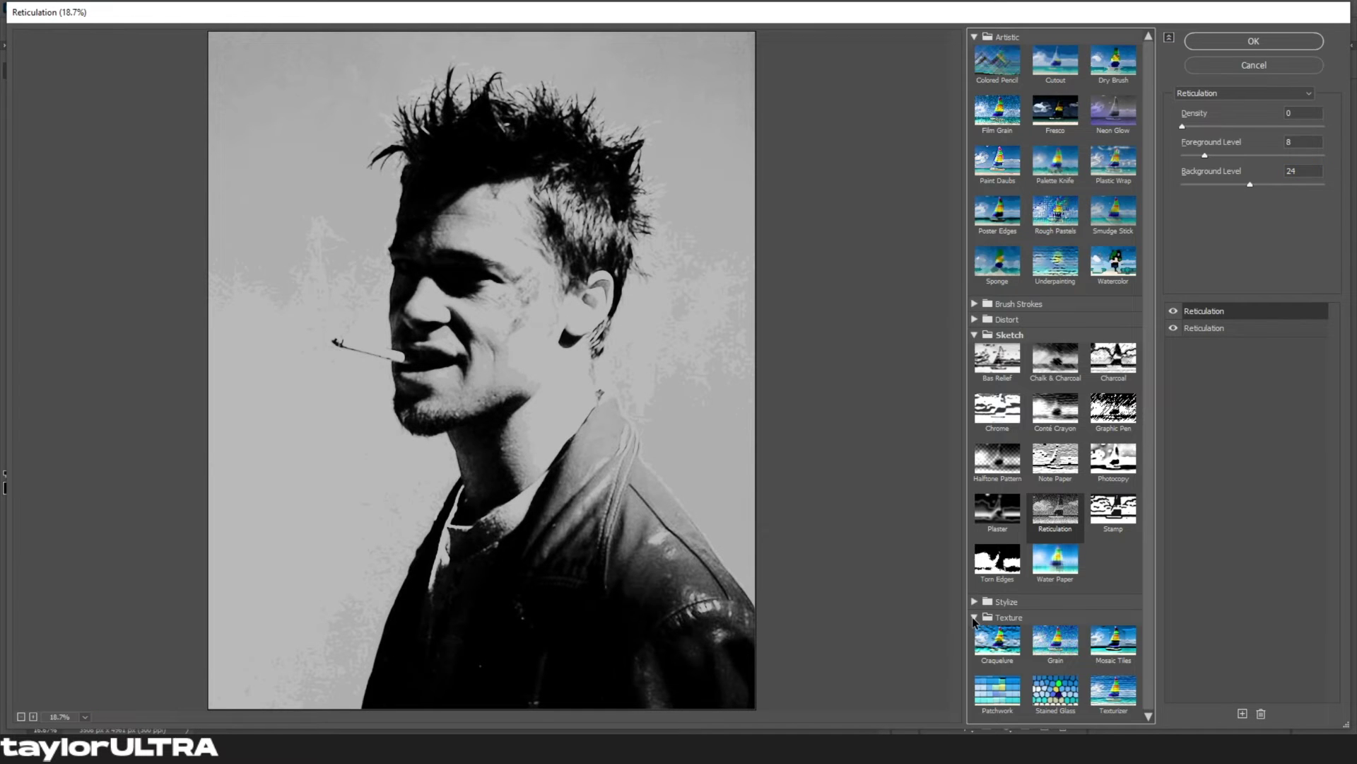
left_click(1058, 642)
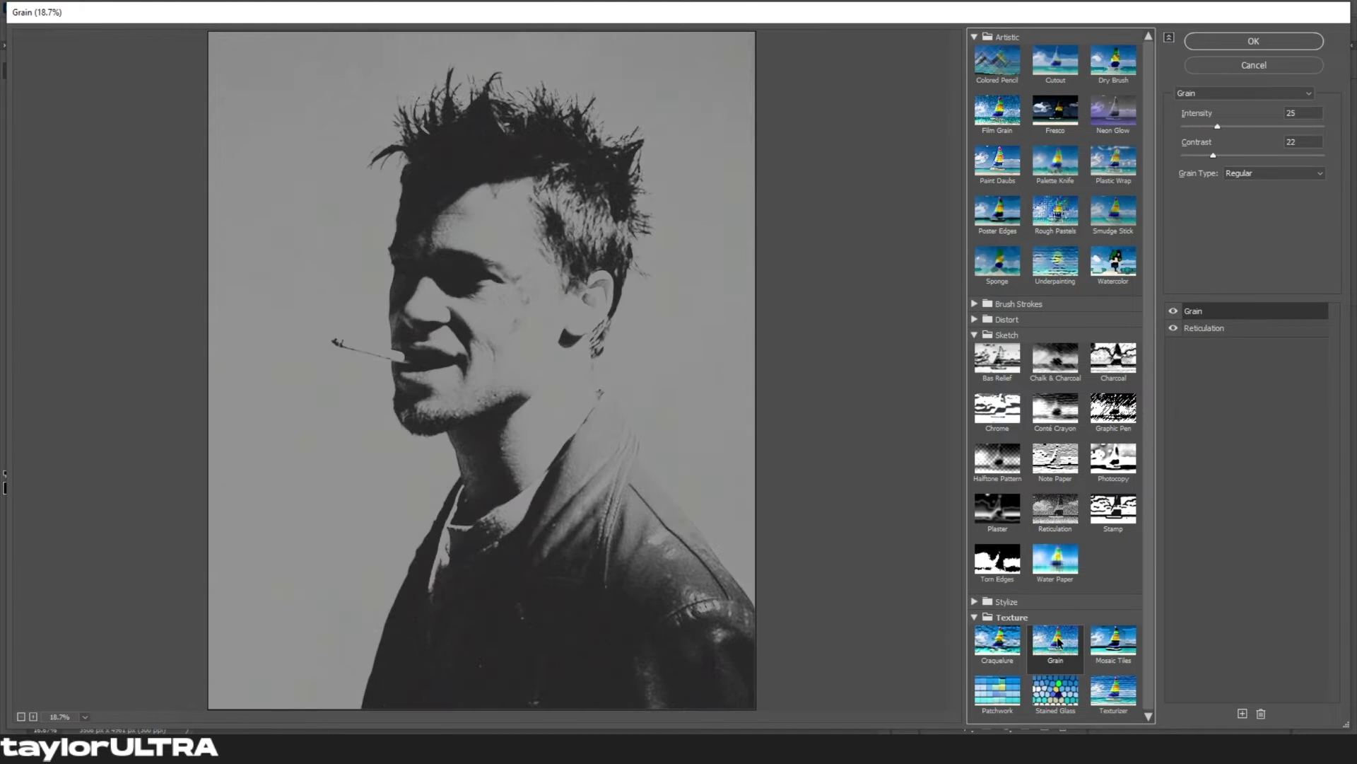
mouse_move(1219, 127)
left_mouse_down()
mouse_move(1173, 129)
mouse_move(1253, 156)
mouse_move(1213, 130)
left_mouse_up()
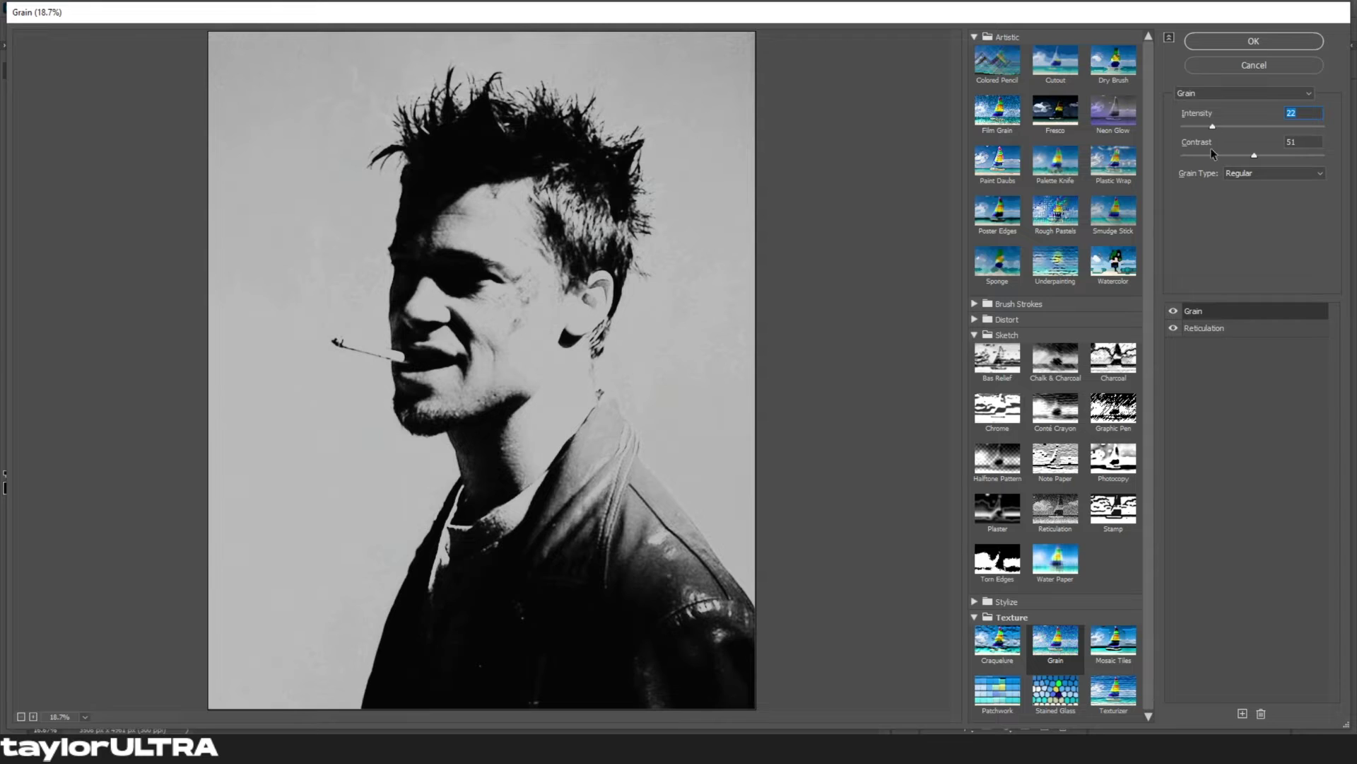
Add an Artistic > Film Grain effect with Grain 3, Highlight Area 18, Intensity 2
left_click(1242, 714)
left_click(998, 113)
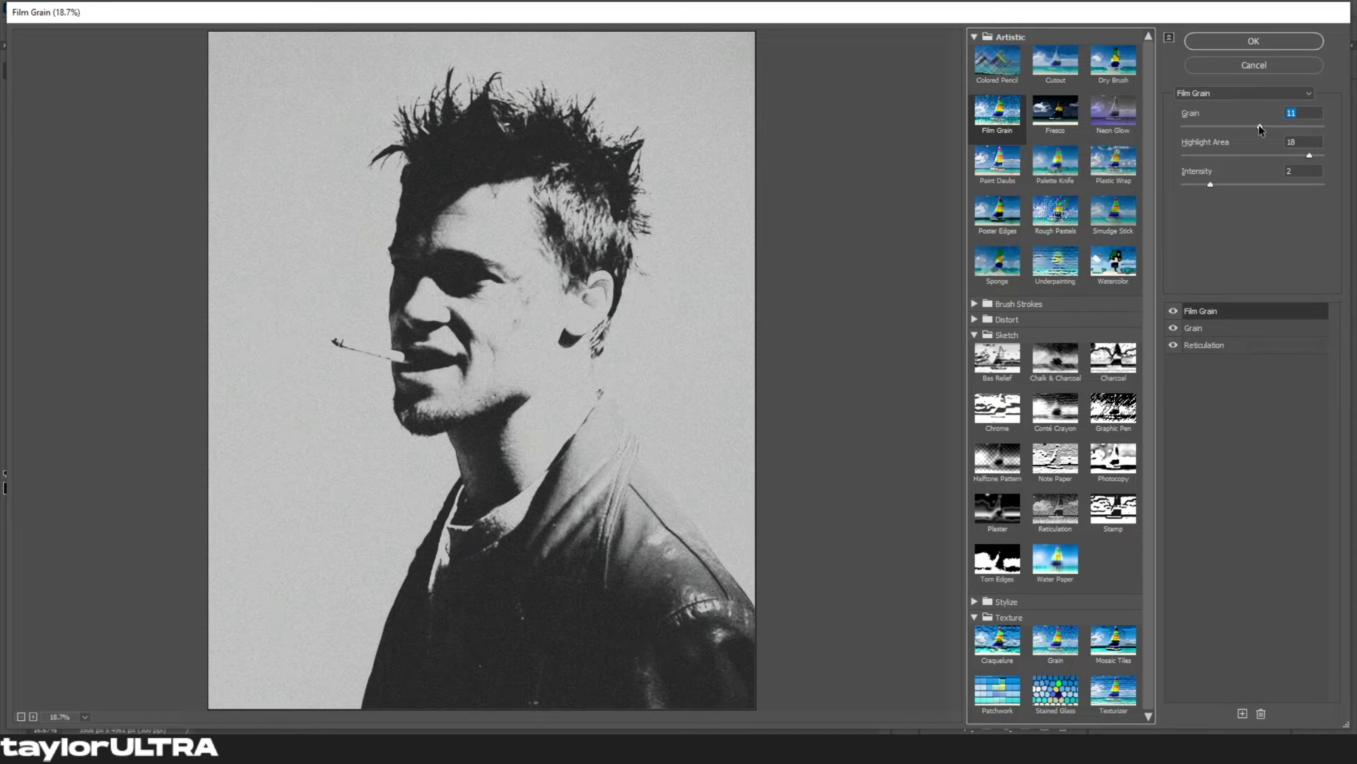
left_click_drag(1260, 129, 1215, 124)
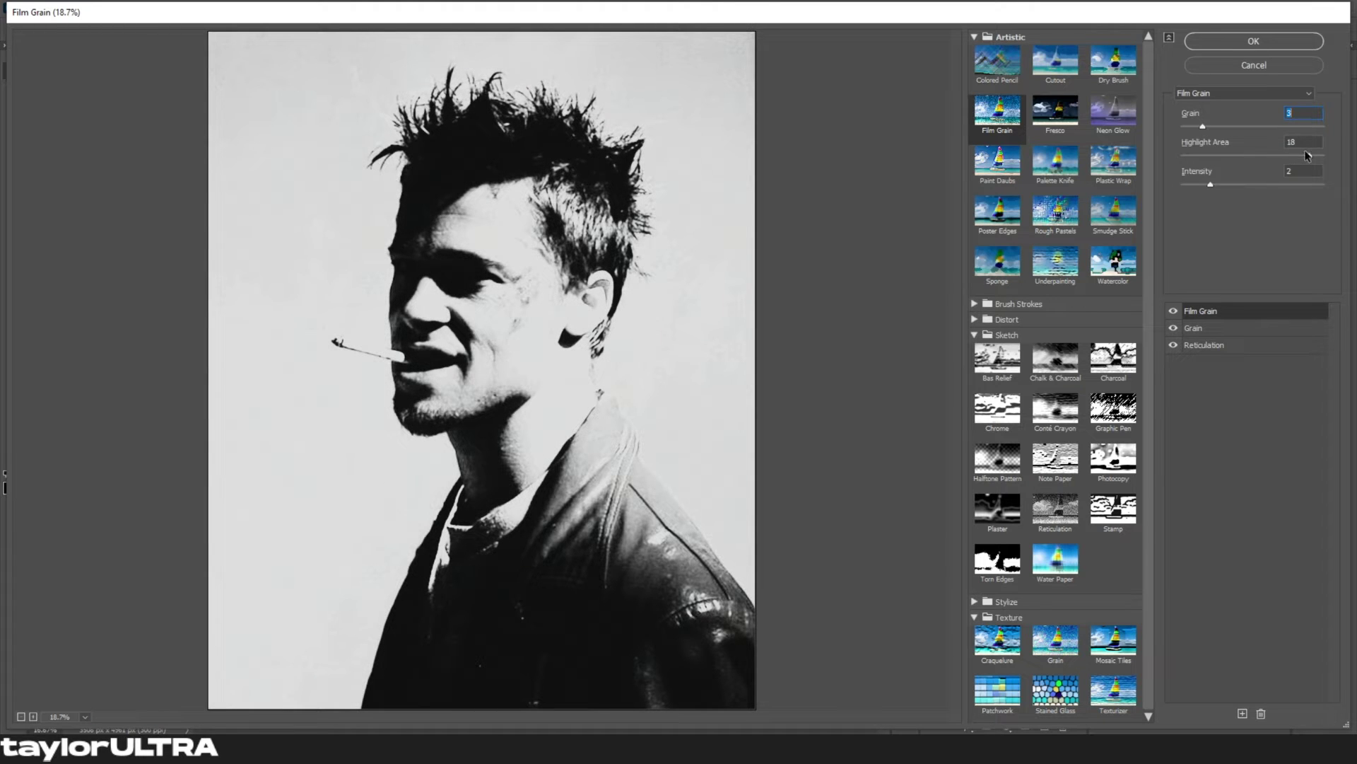
mouse_move(1307, 156)
left_mouse_down()
mouse_move(1277, 155)
mouse_move(1321, 154)
mouse_move(1309, 155)
left_mouse_up()
mouse_move(1210, 184)
left_mouse_down()
mouse_move(1195, 185)
mouse_move(1242, 185)
mouse_move(1211, 185)
left_mouse_up()
Add a Sketch > Halftone Pattern effect with Dot type, Size 6 and Contrast 50
left_click(1242, 714)
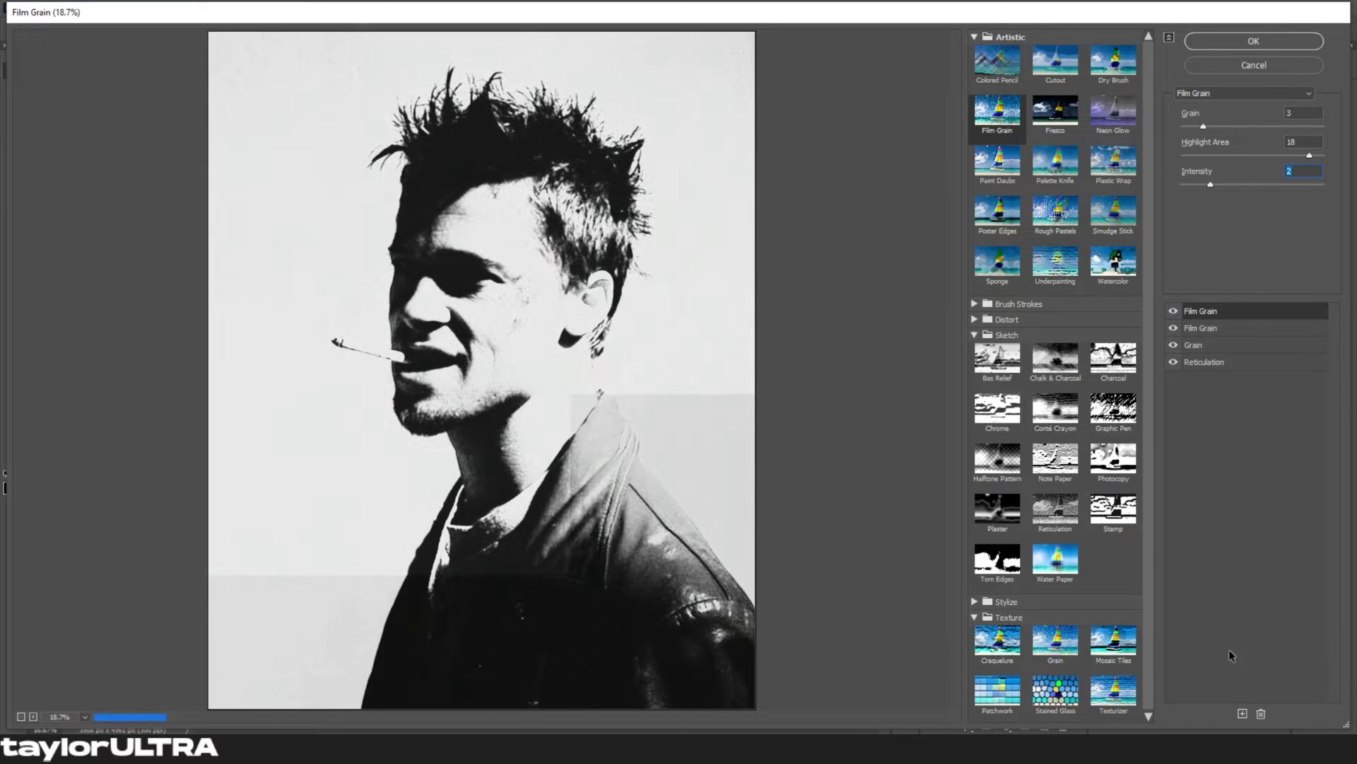
left_click(988, 469)
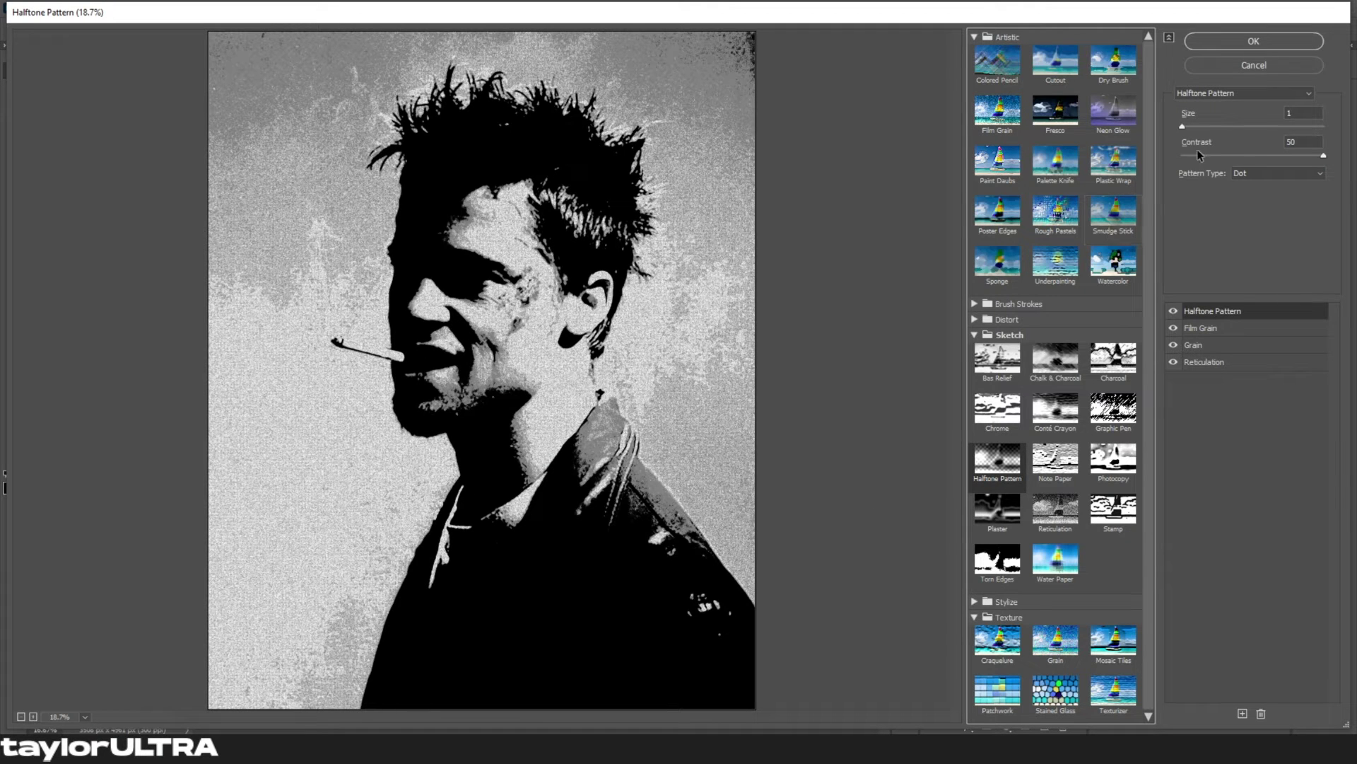
mouse_move(1323, 154)
left_mouse_down()
mouse_move(1255, 157)
mouse_move(1335, 154)
left_mouse_up()
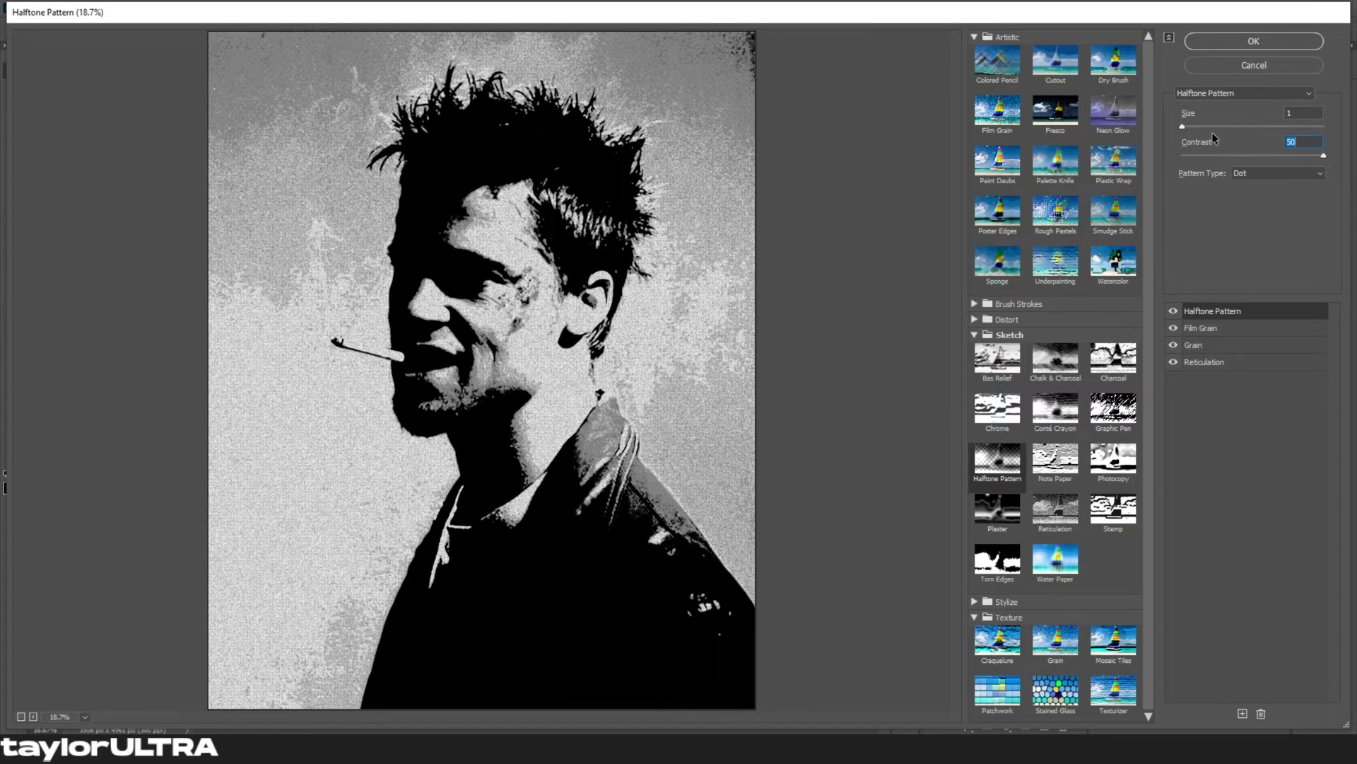
left_click_drag(1183, 129, 1245, 130)
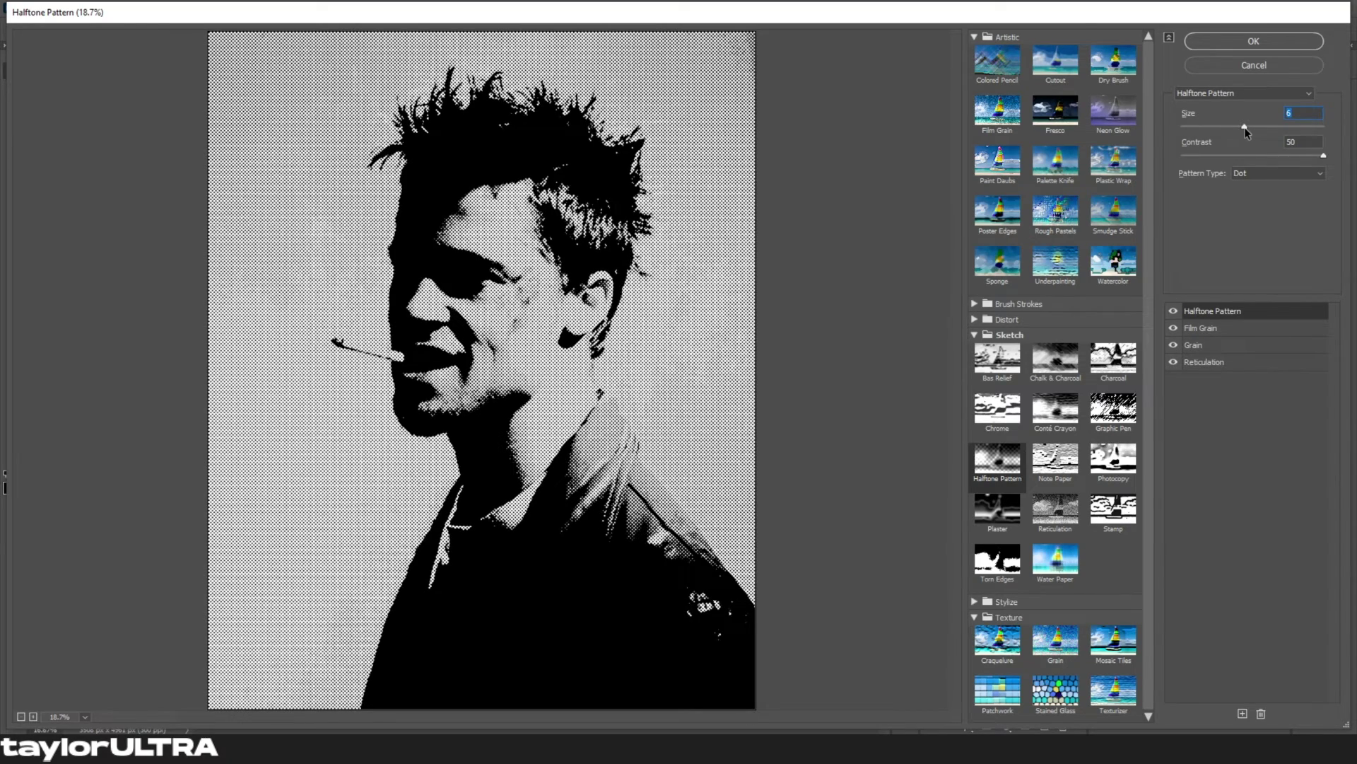
Apply the halftone filter and add a black-to-white Gradient Map adjustment layer
left_click(1273, 46)
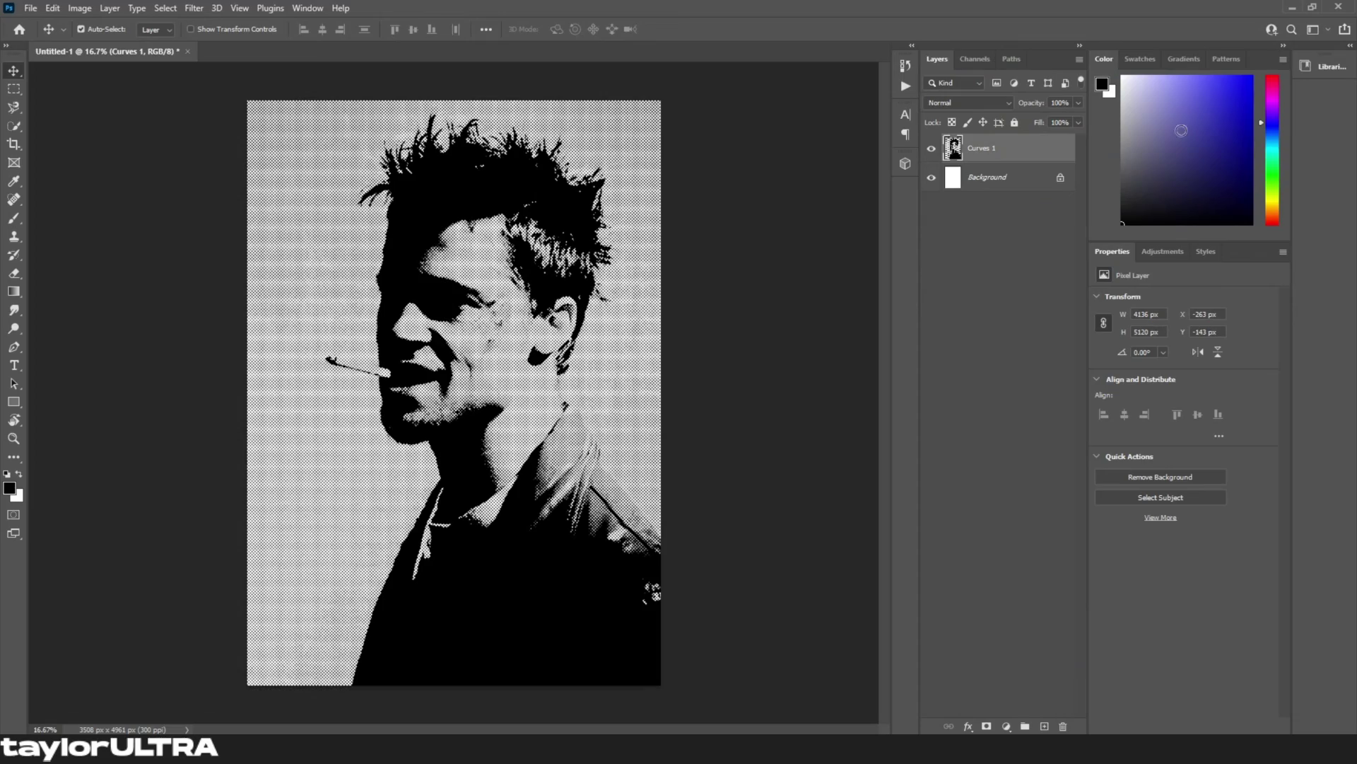
key("z")
left_click(488, 312)
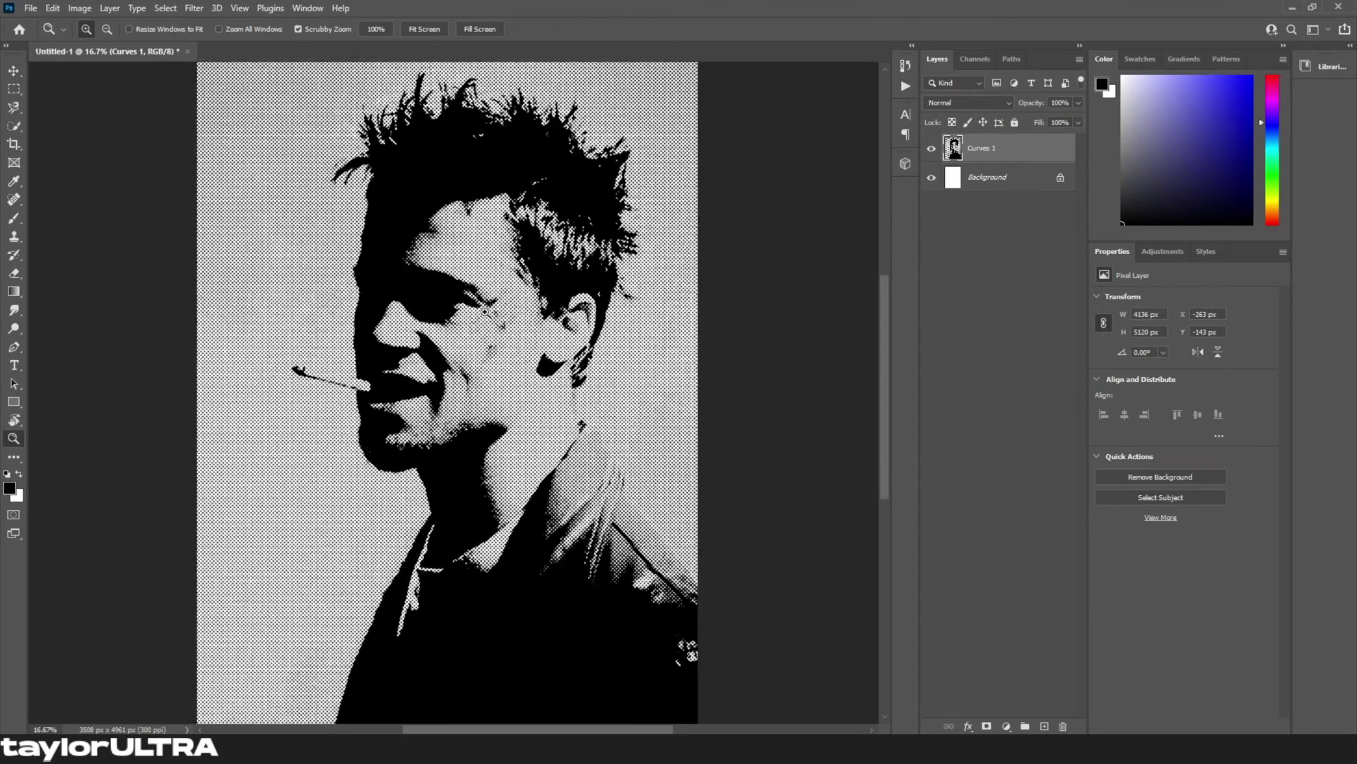
left_click(488, 312)
scroll(499, 403, "up", 2)
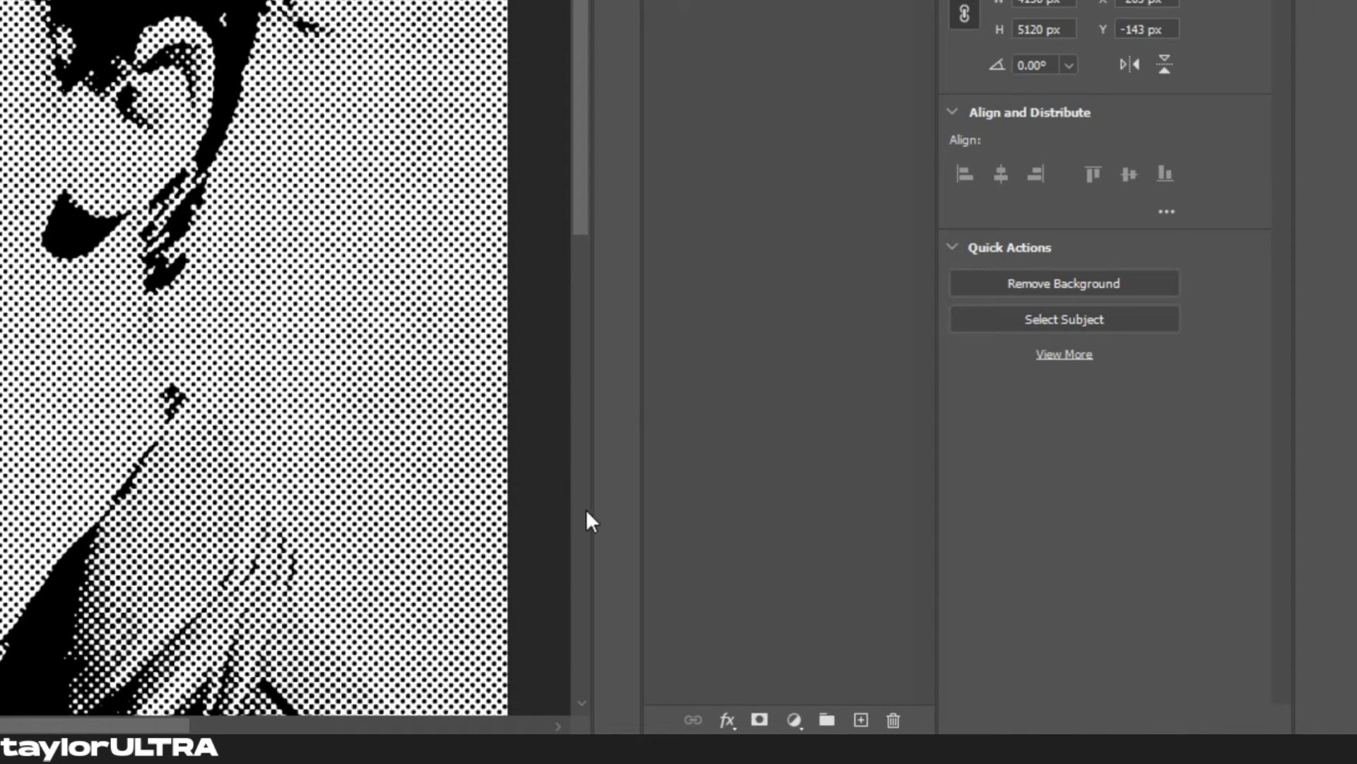
left_click(797, 719)
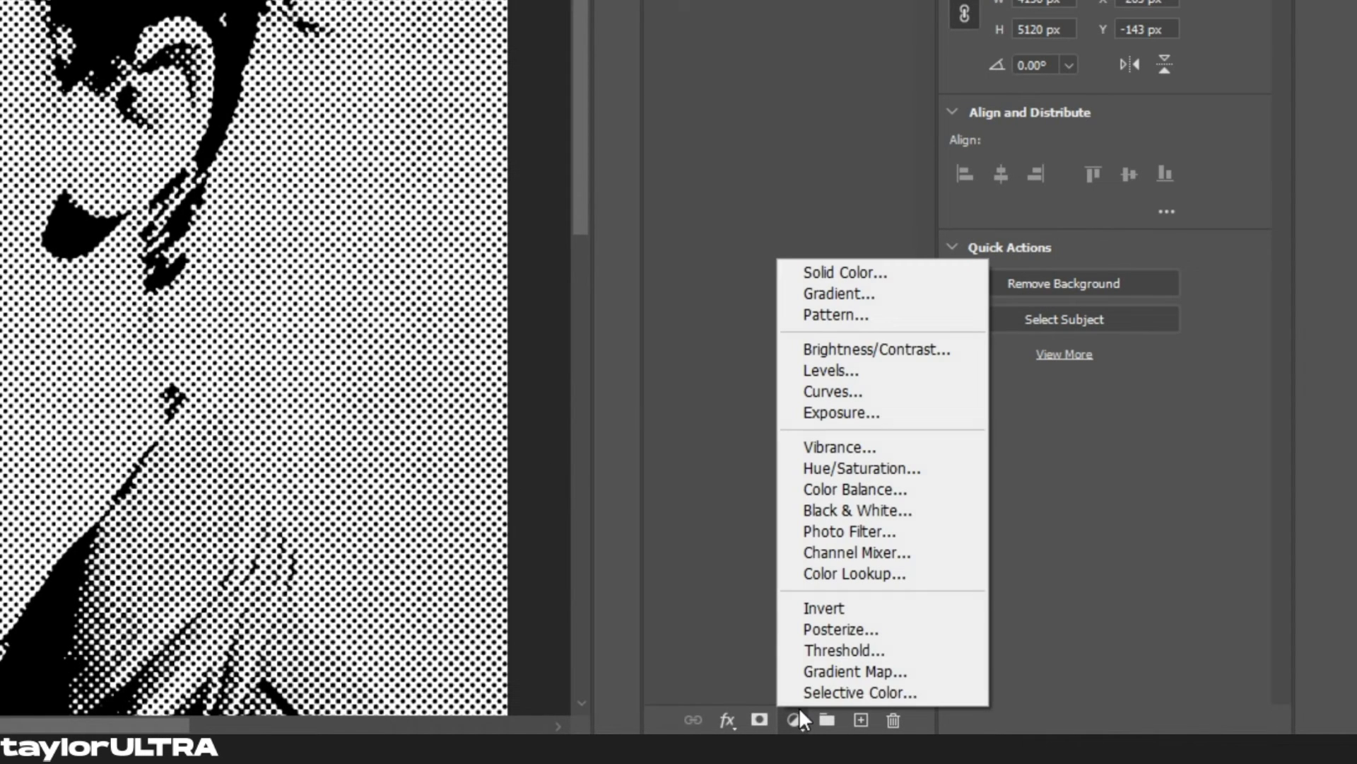
left_click(810, 670)
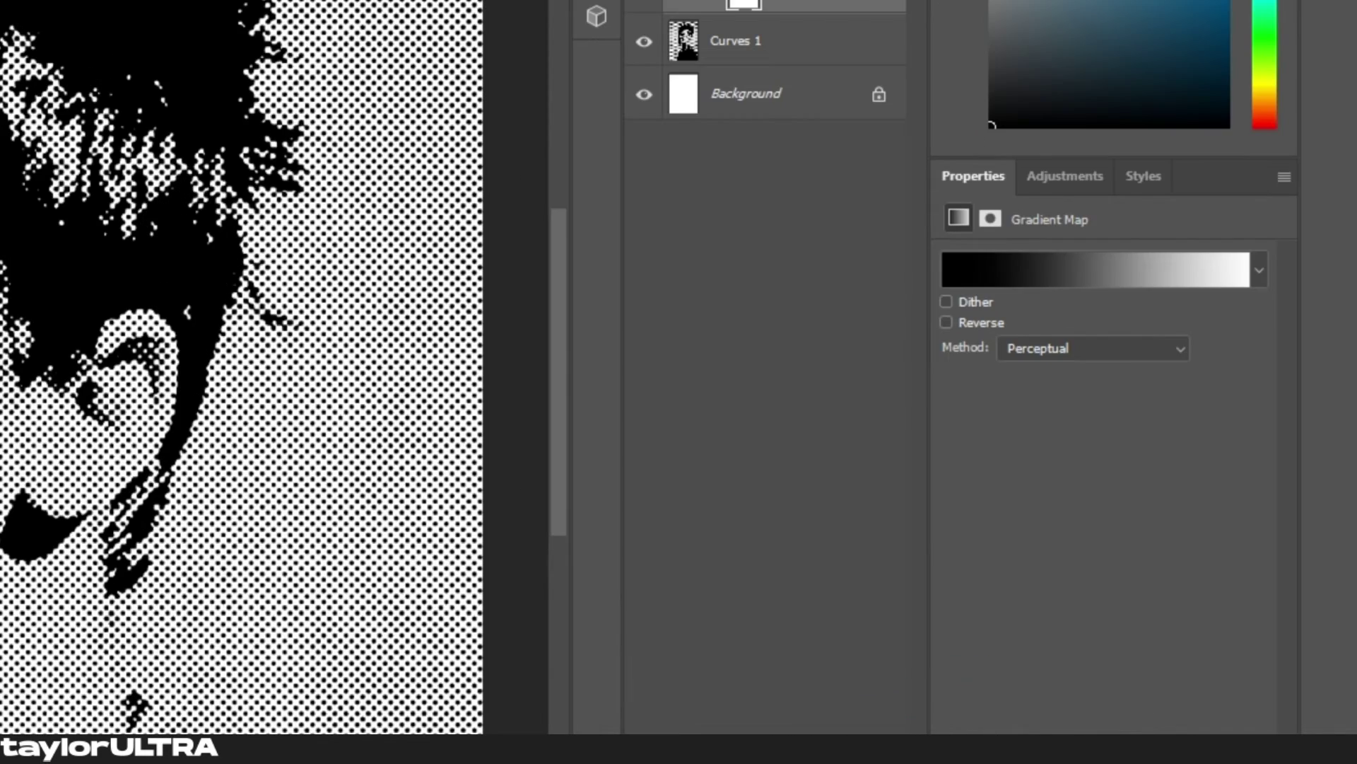
Open the Gradient Map editor and add colour stops at 18%, mid-bar and 72%
left_click(1080, 268)
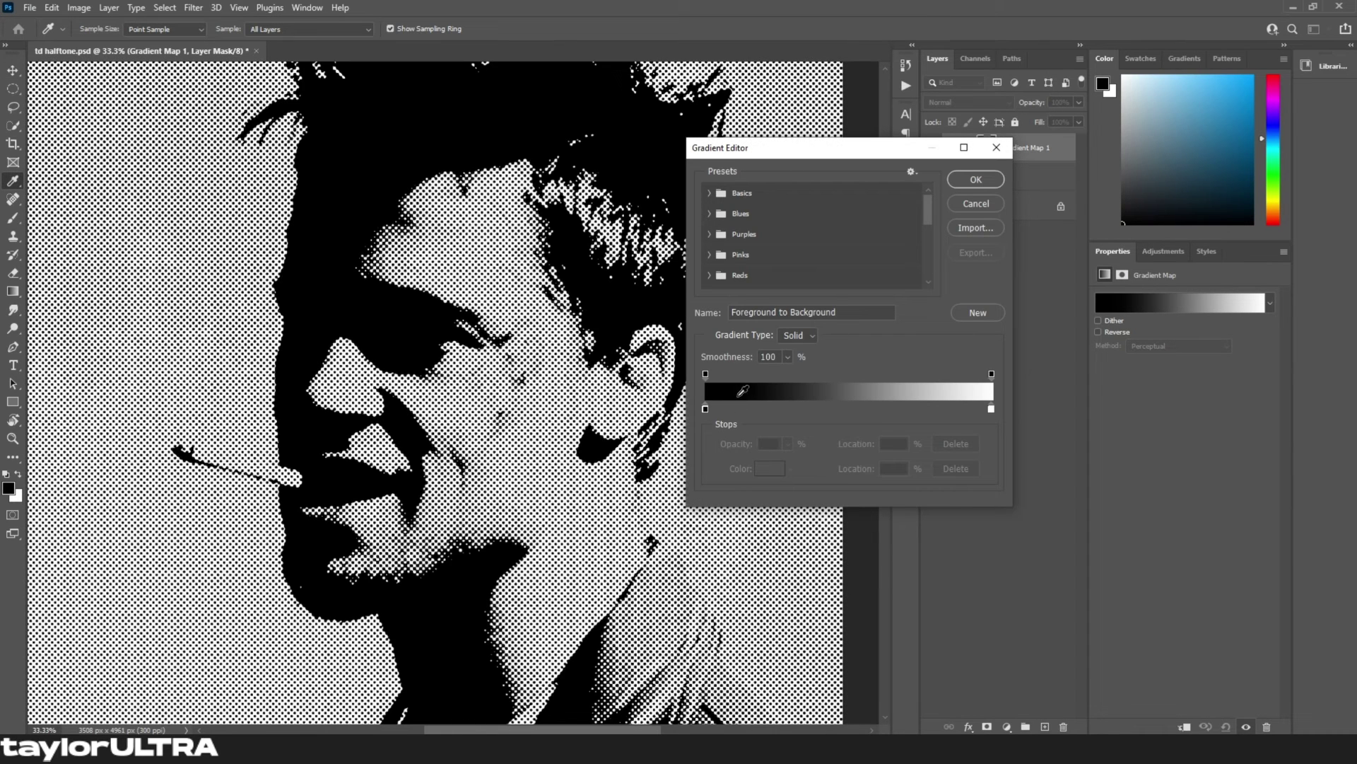
left_click(758, 409)
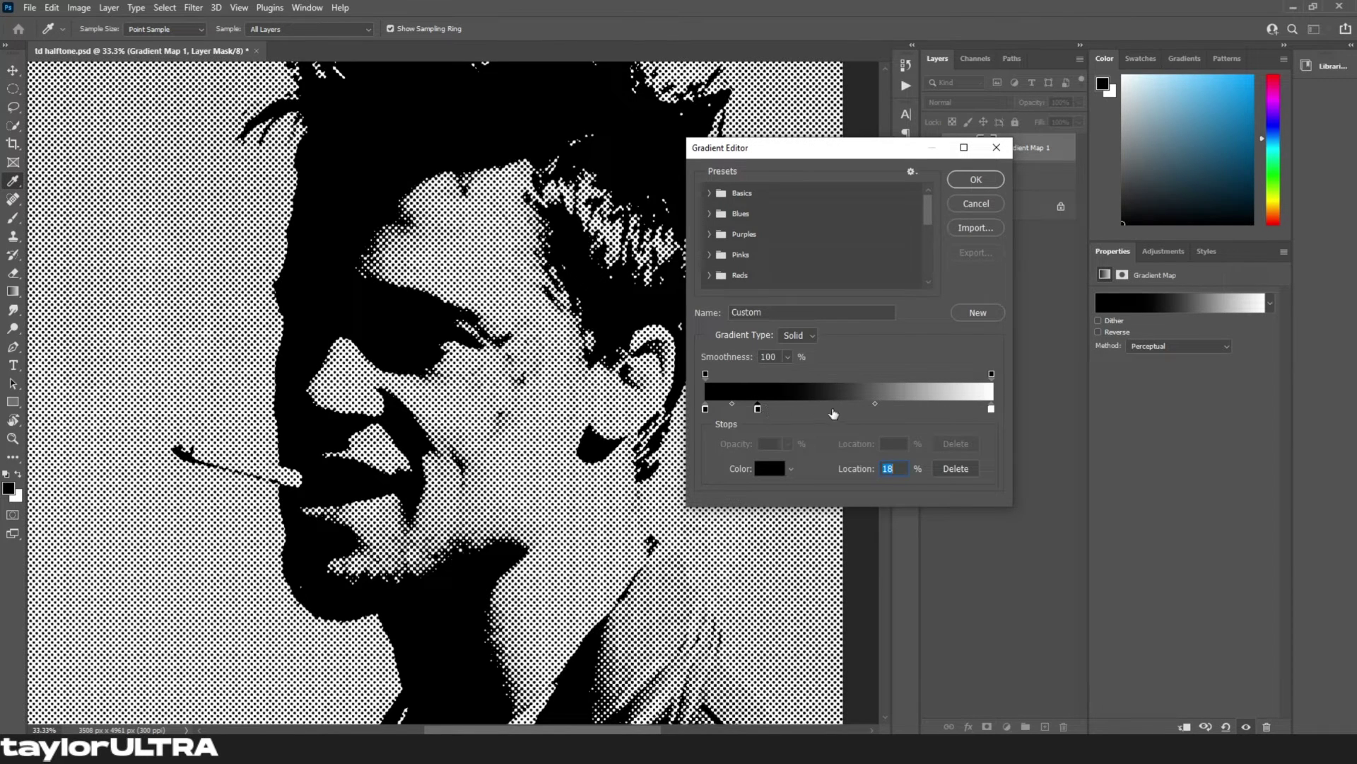
left_click(856, 408)
left_click(913, 409)
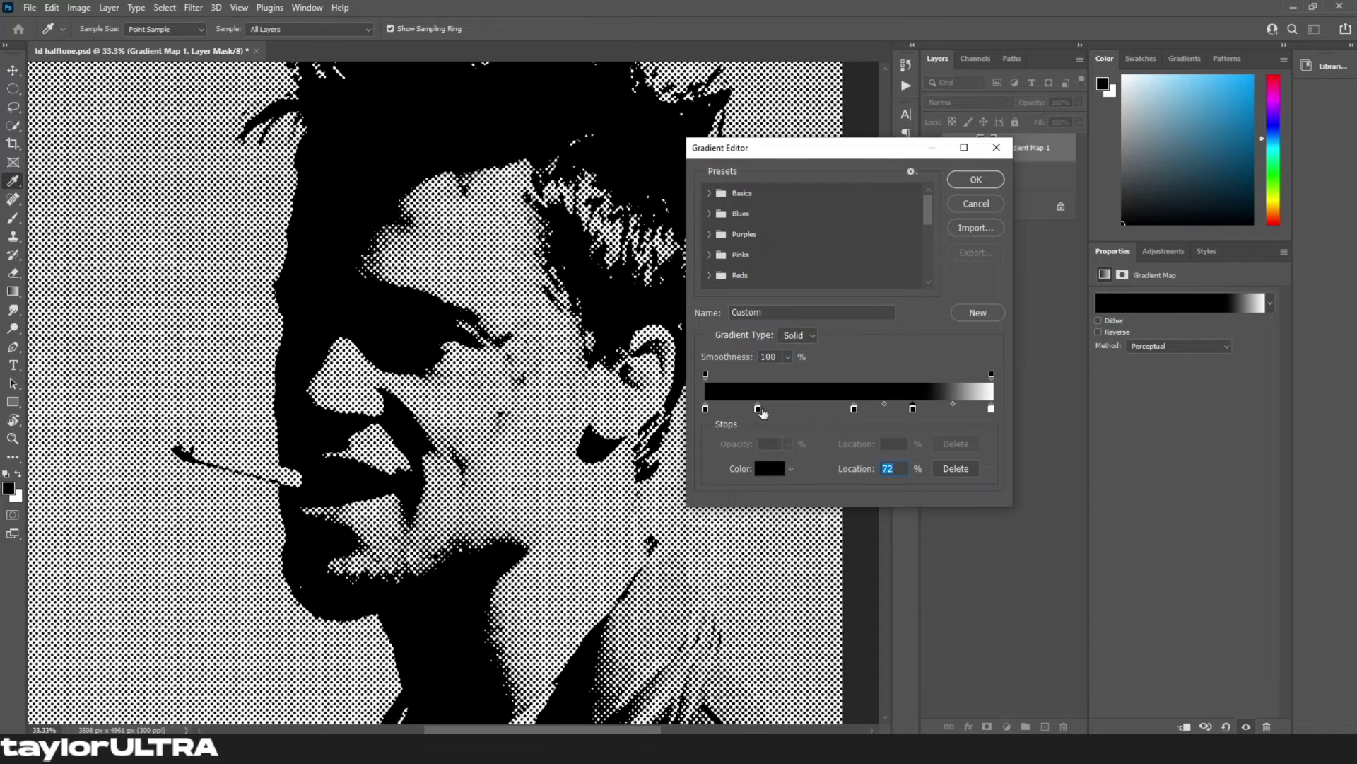
Set the first gradient stop's colour to dark red
double_click(705, 409)
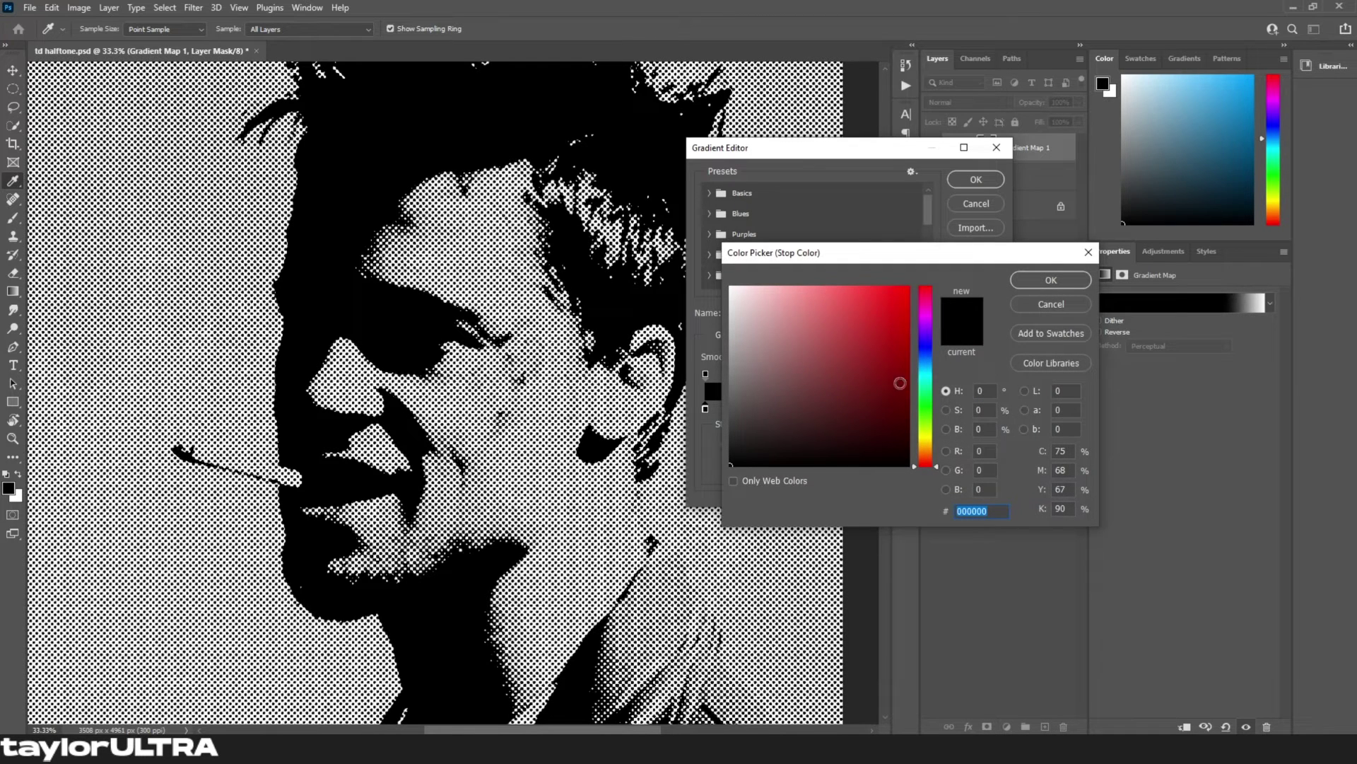
left_click_drag(924, 424, 929, 456)
left_click_drag(900, 397, 909, 408)
left_click_drag(926, 453, 925, 467)
left_click_drag(906, 438, 908, 395)
left_click(1051, 280)
Colour the middle stop pink and the 72% stop orange
double_click(854, 409)
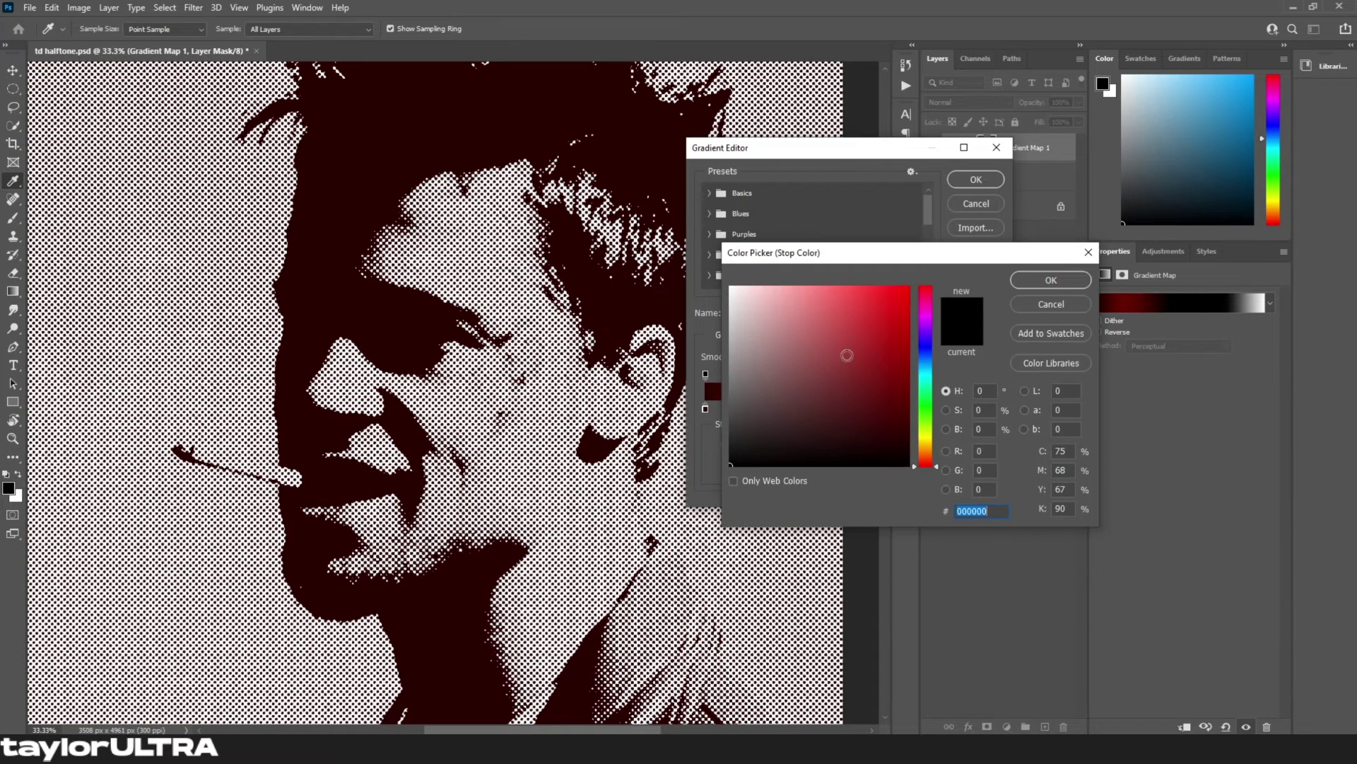
key("Return")
double_click(854, 409)
key("Return")
double_click(913, 409)
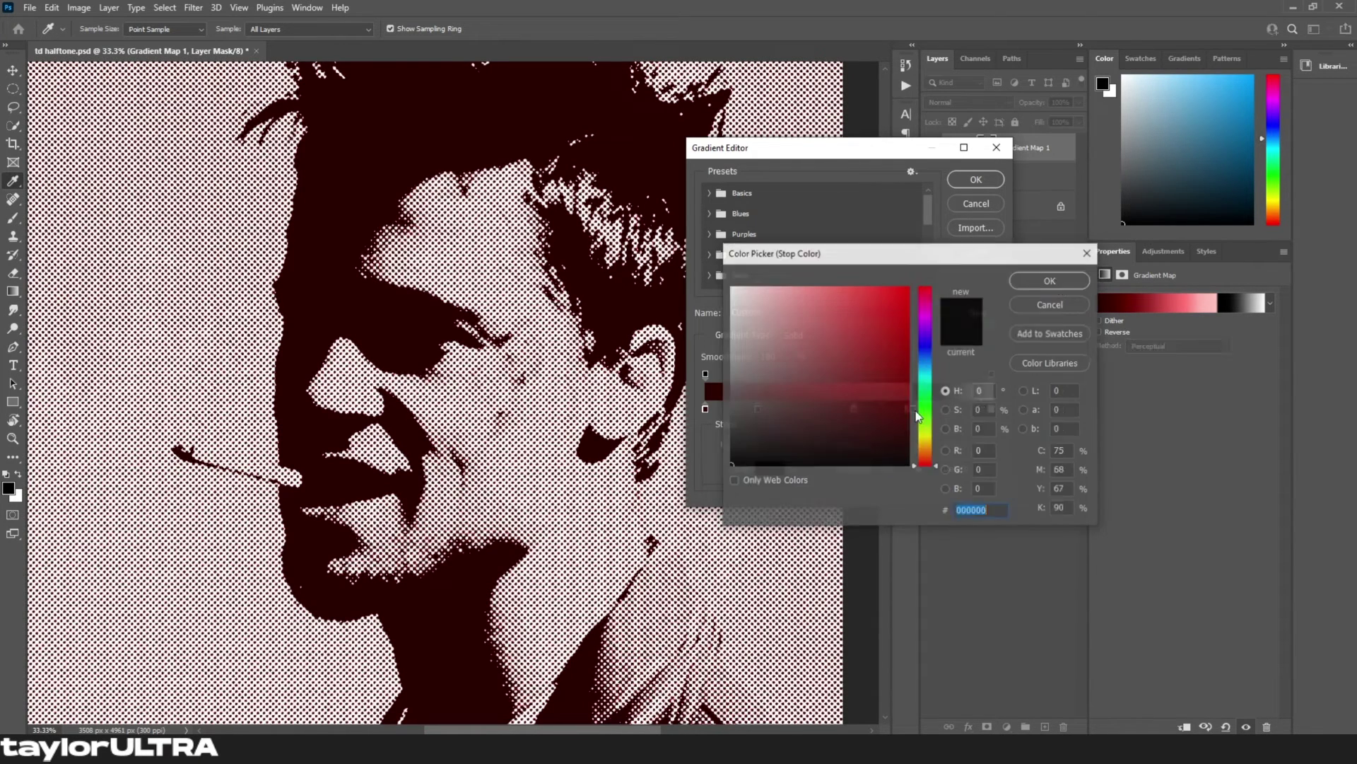
left_click(782, 304)
left_click(893, 369)
left_click_drag(925, 467, 883, 304)
left_click(1051, 279)
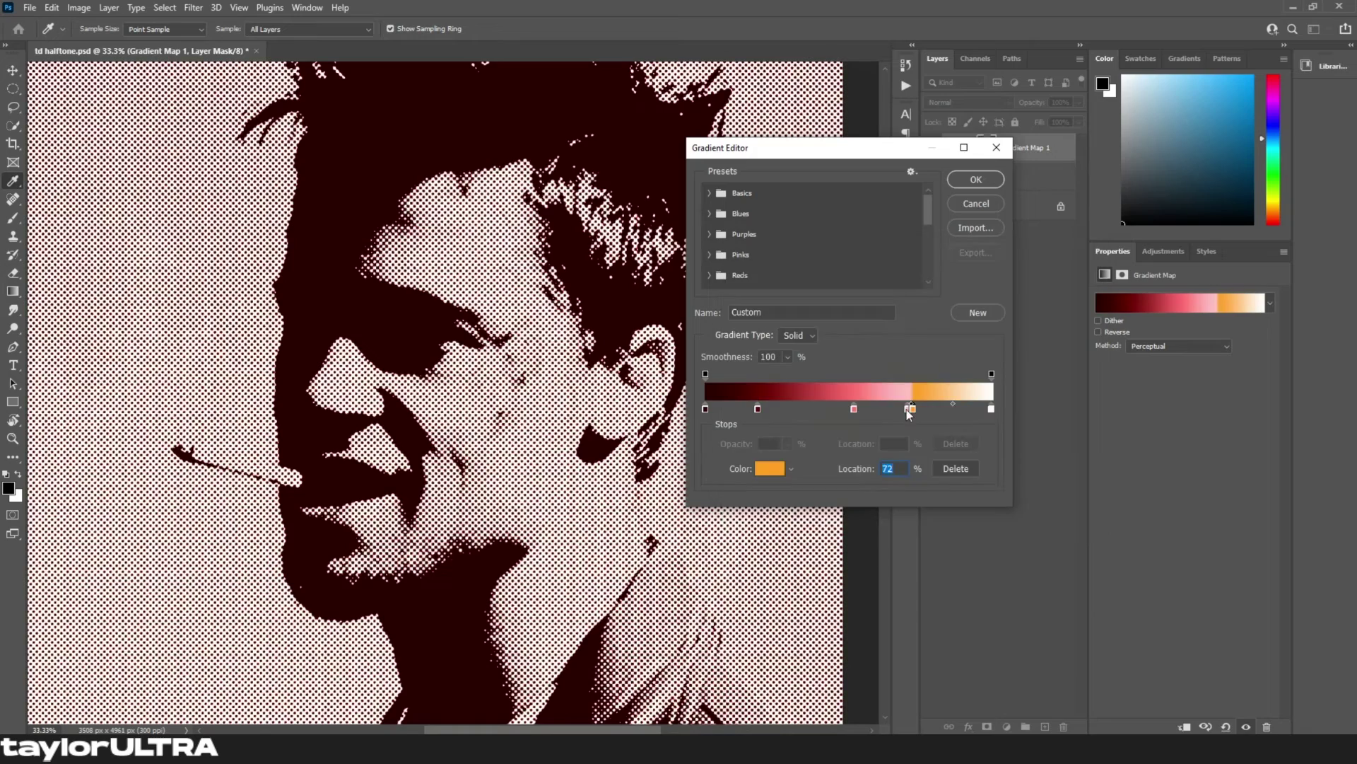
Set the end stop of the gradient to yellow #ffcc00
left_click(854, 408)
left_click(706, 409)
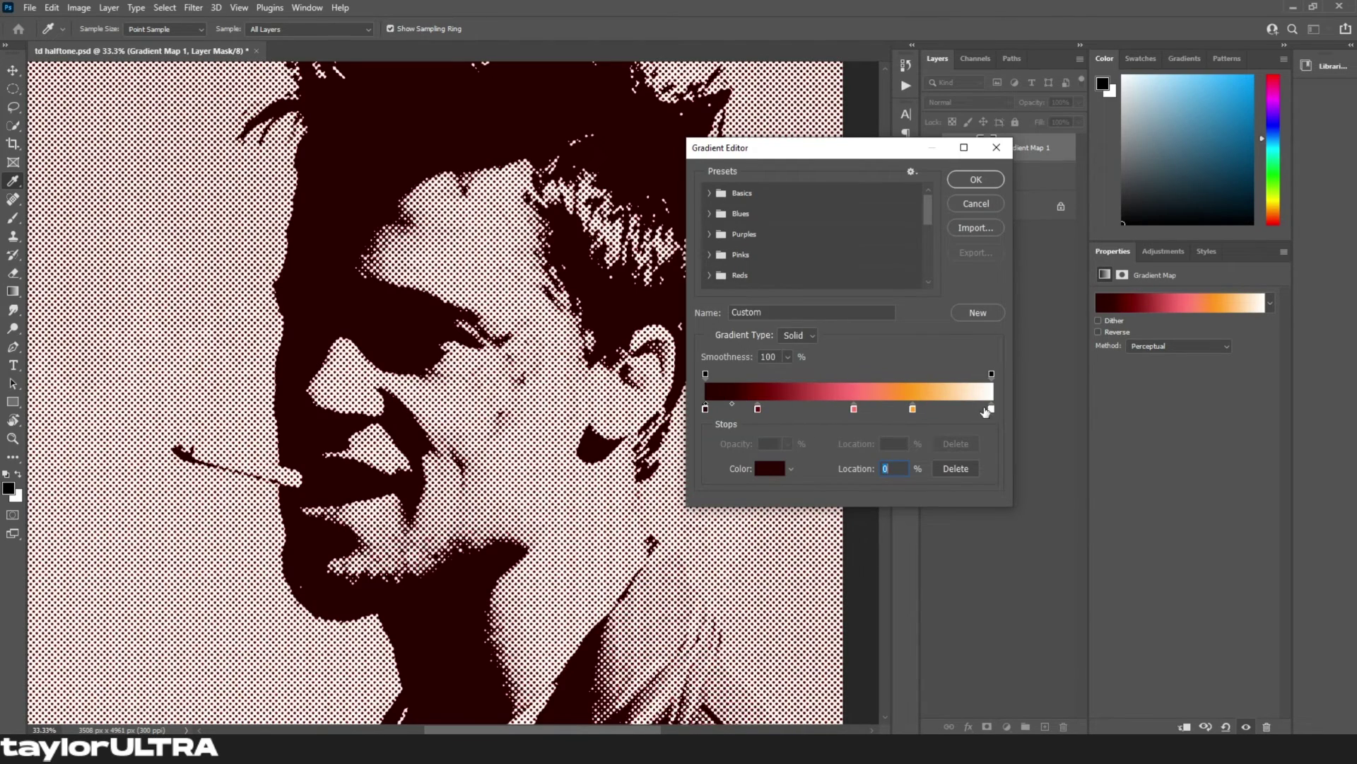
left_click(991, 409)
double_click(991, 410)
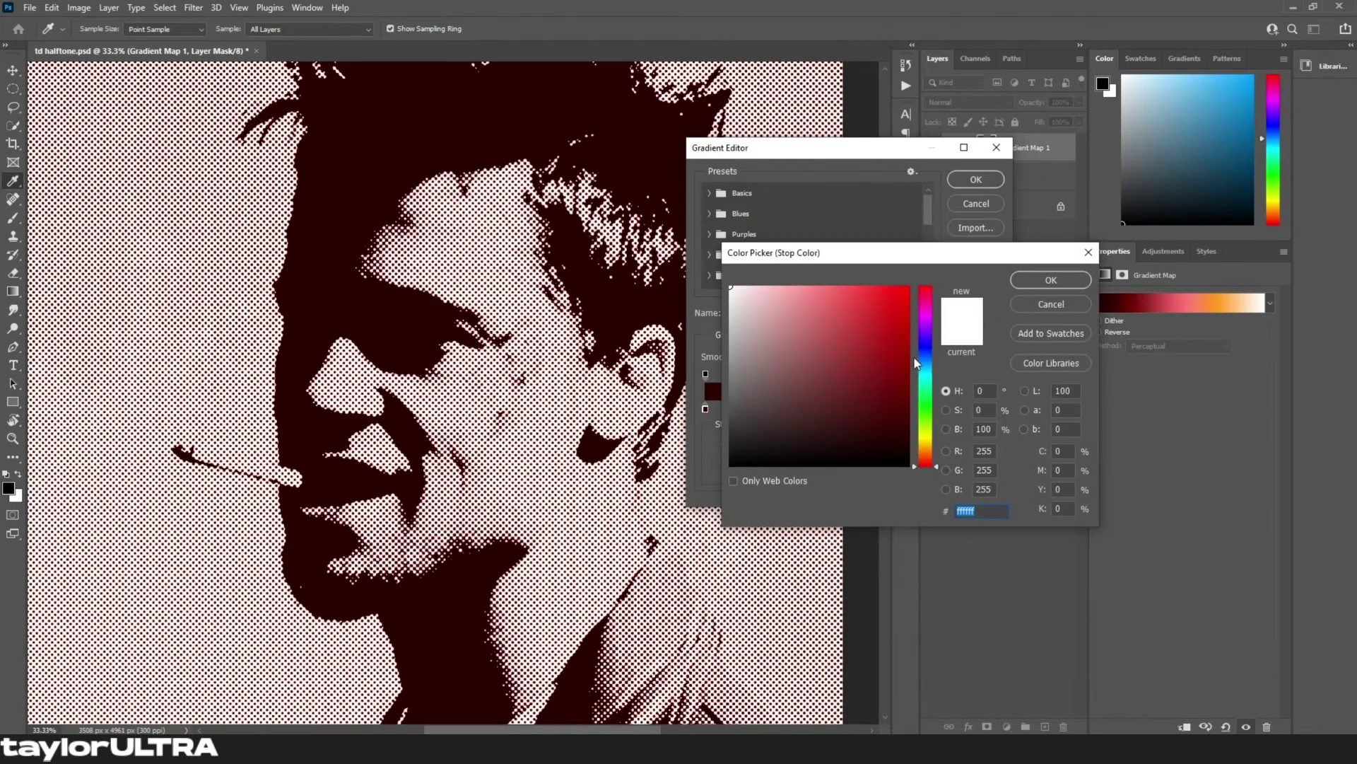
left_click_drag(925, 417, 925, 430)
type("000000")
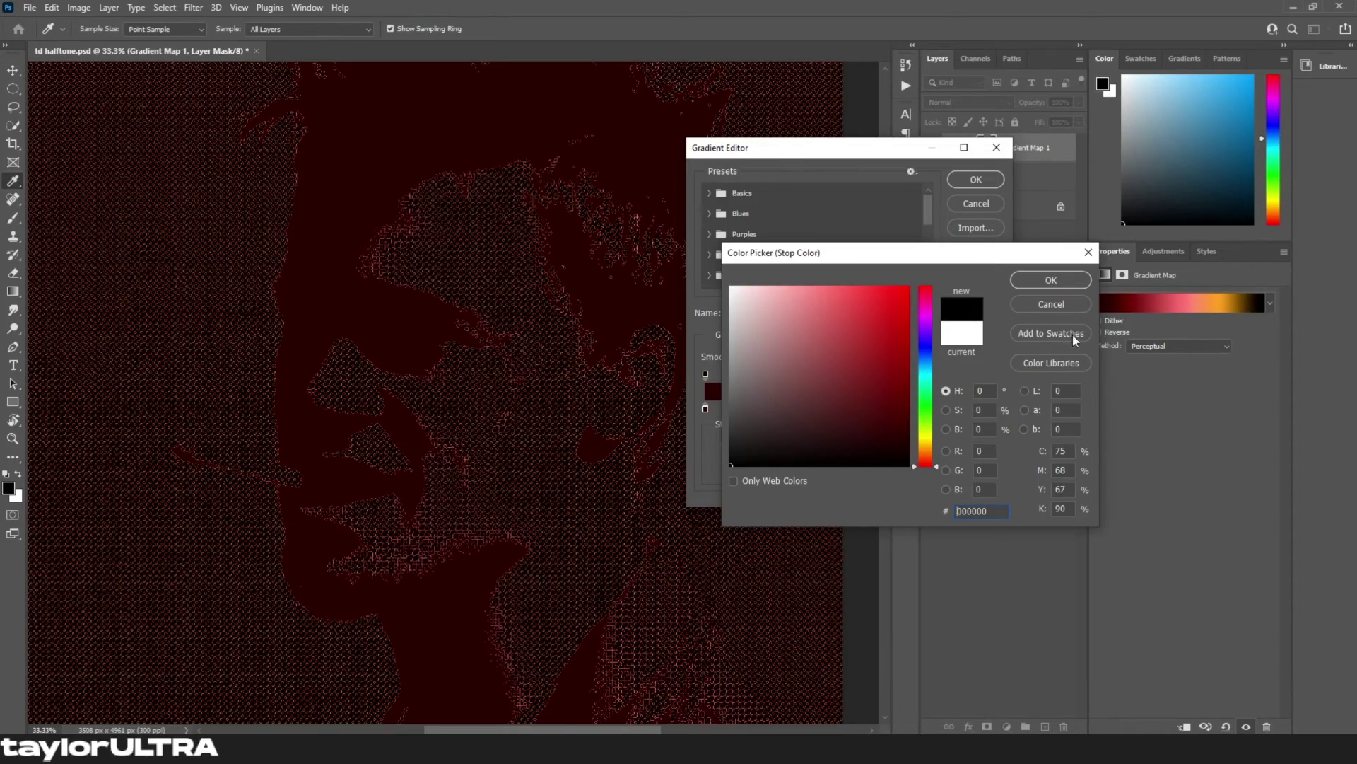
type("8e771a")
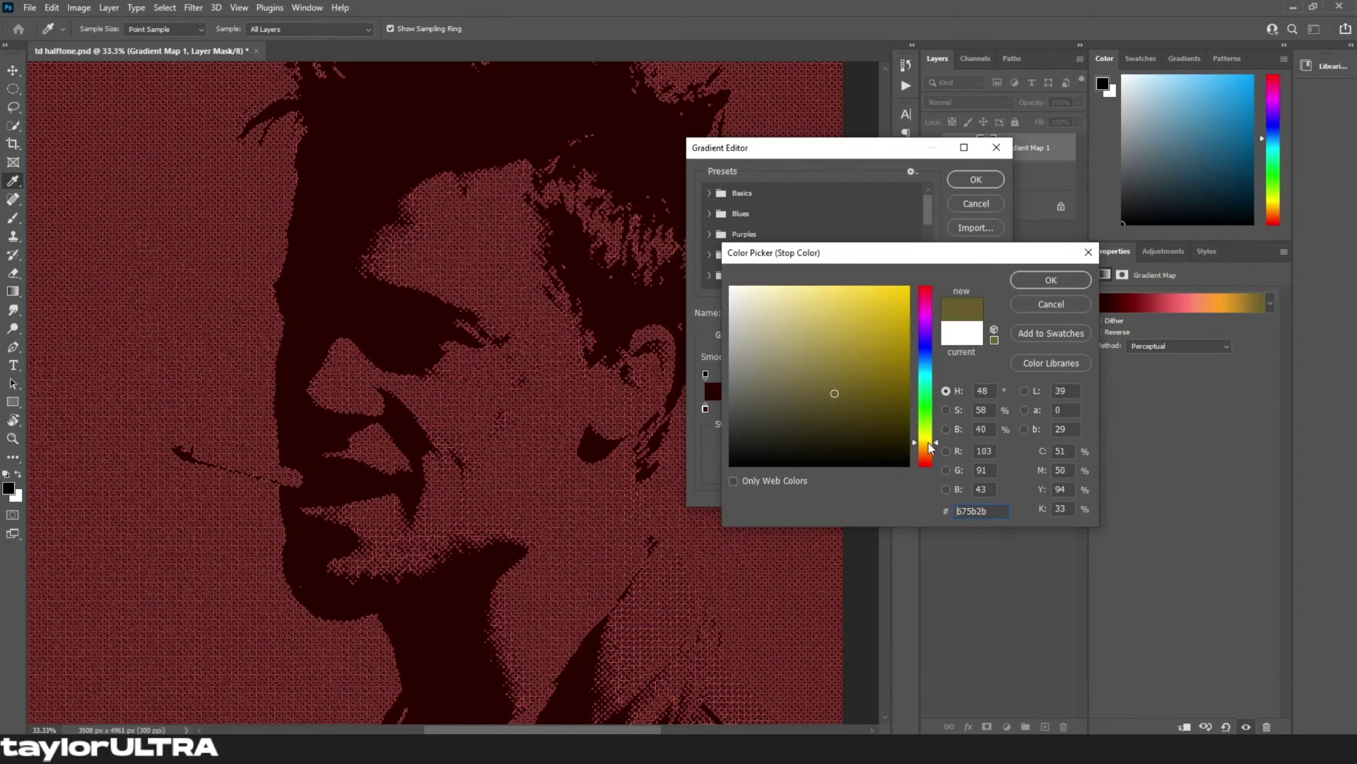
type("ffcc00")
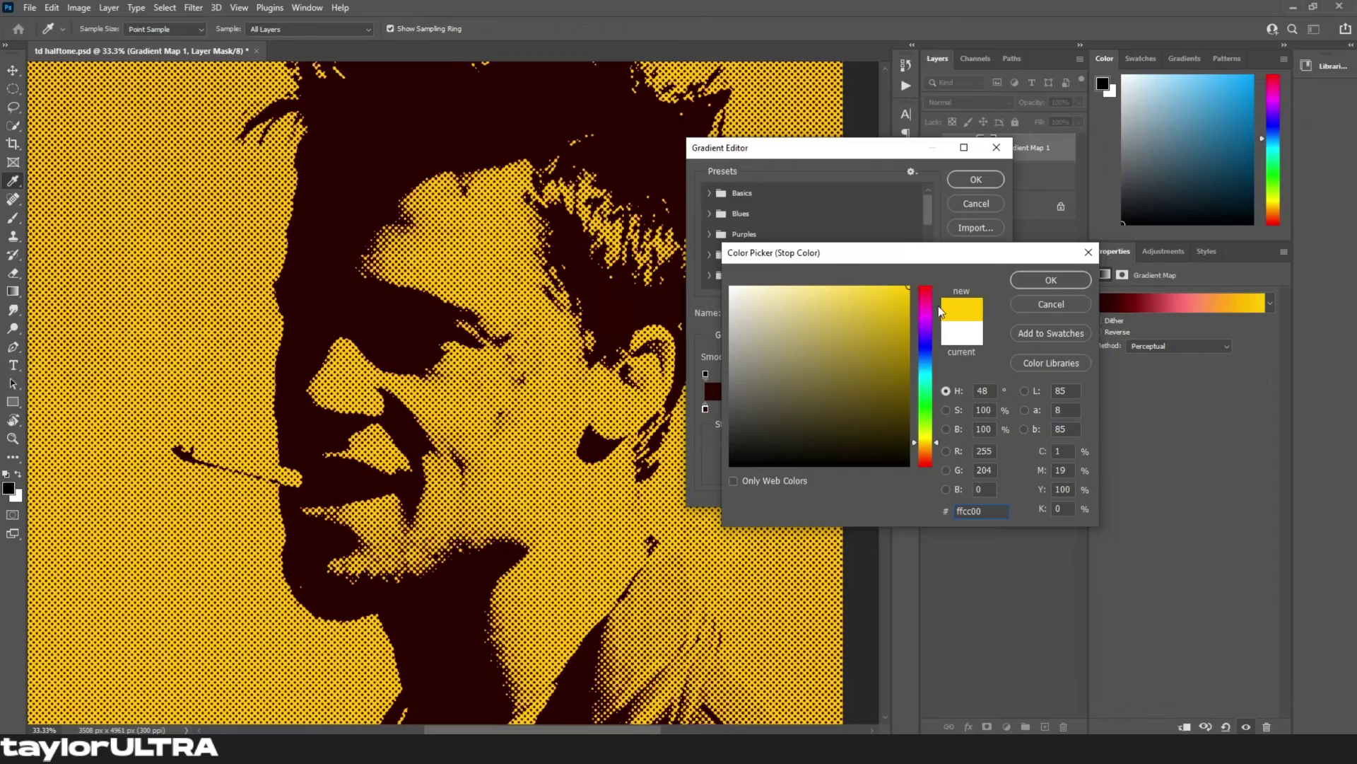
Confirm the yellow end stop, then try Reds presets, ending on Red_07
left_click(1045, 280)
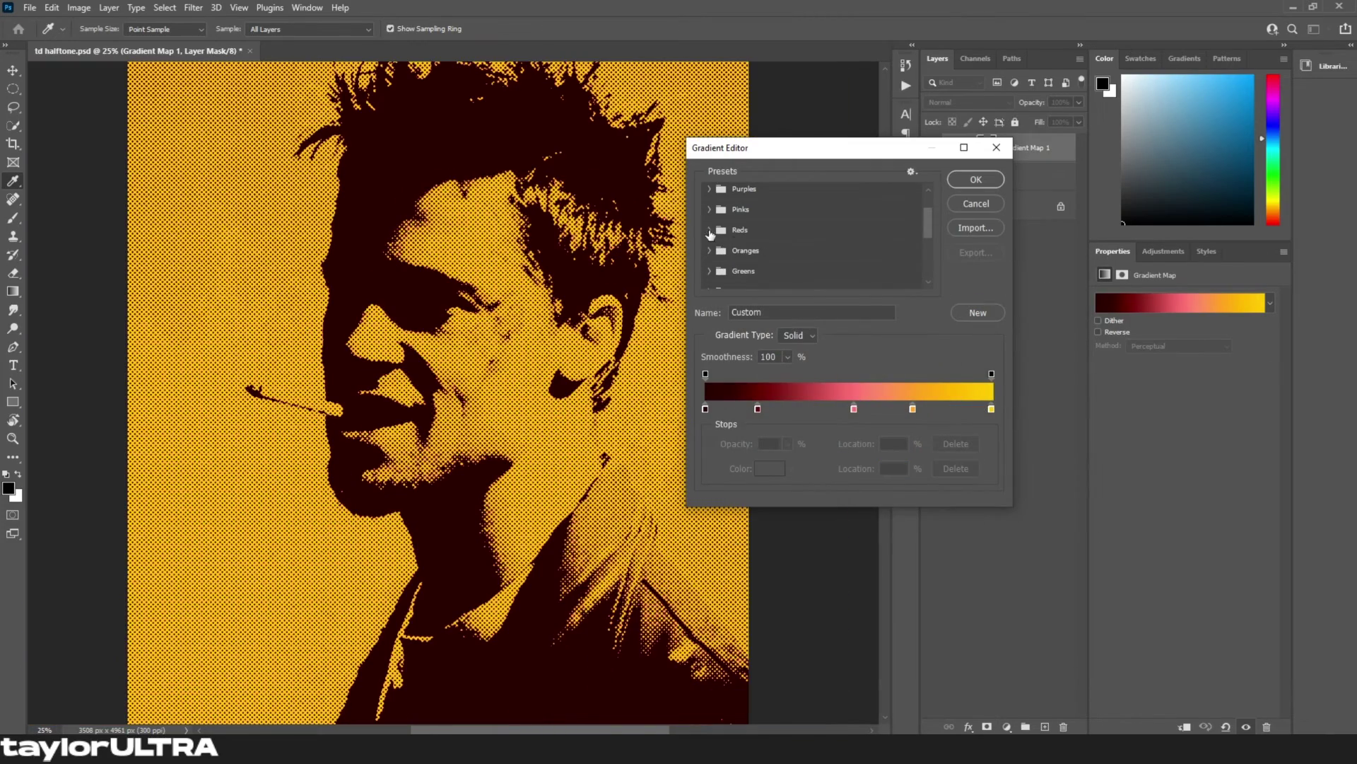
left_click(710, 230)
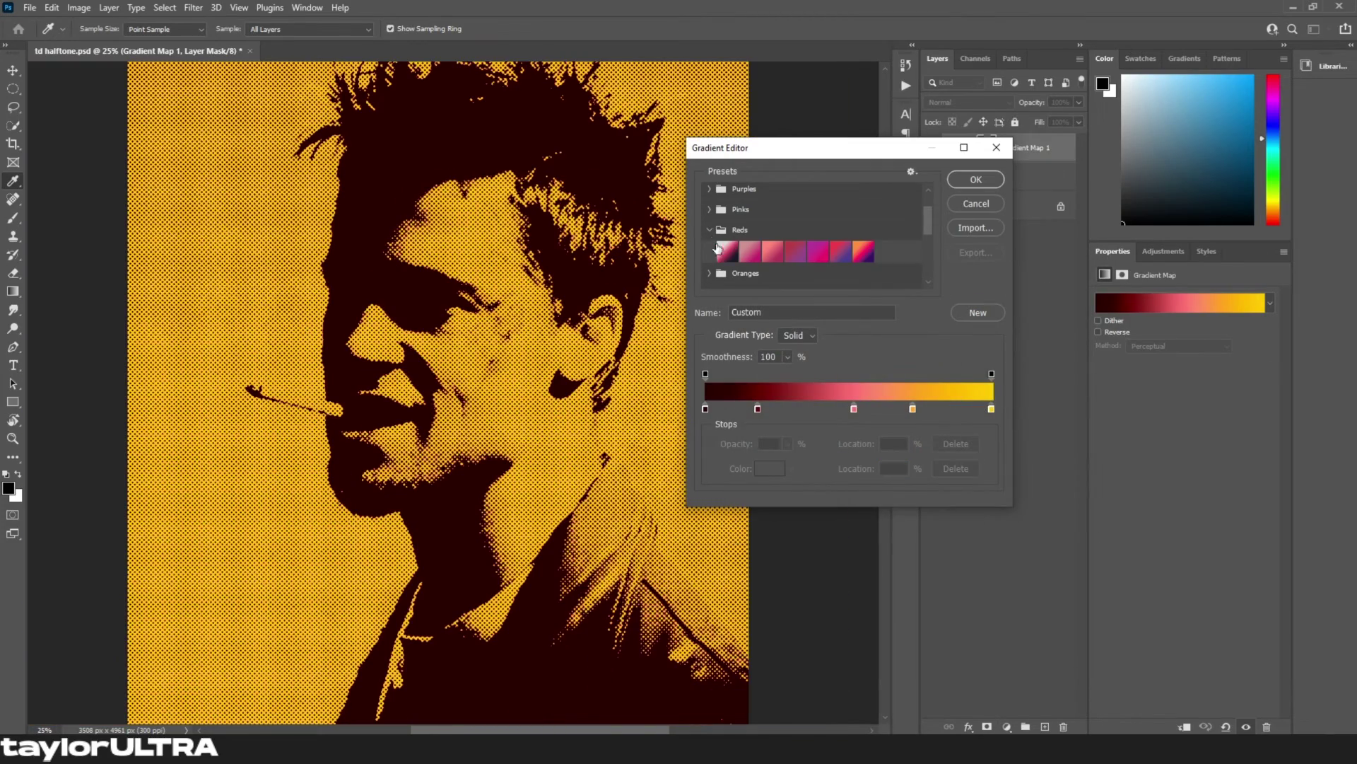
left_click(728, 251)
left_click(773, 252)
left_click(802, 261)
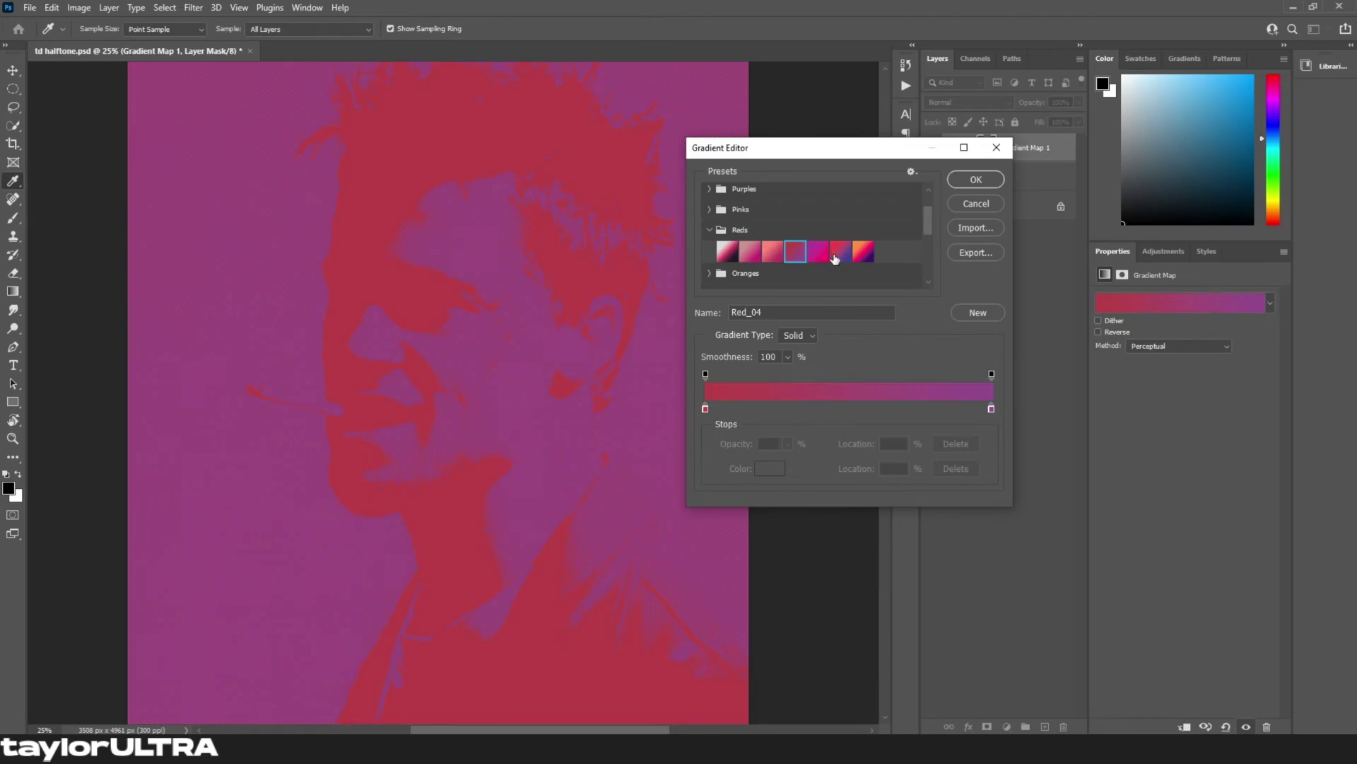
left_click(836, 259)
left_click(867, 253)
scroll(783, 253, "up", 1)
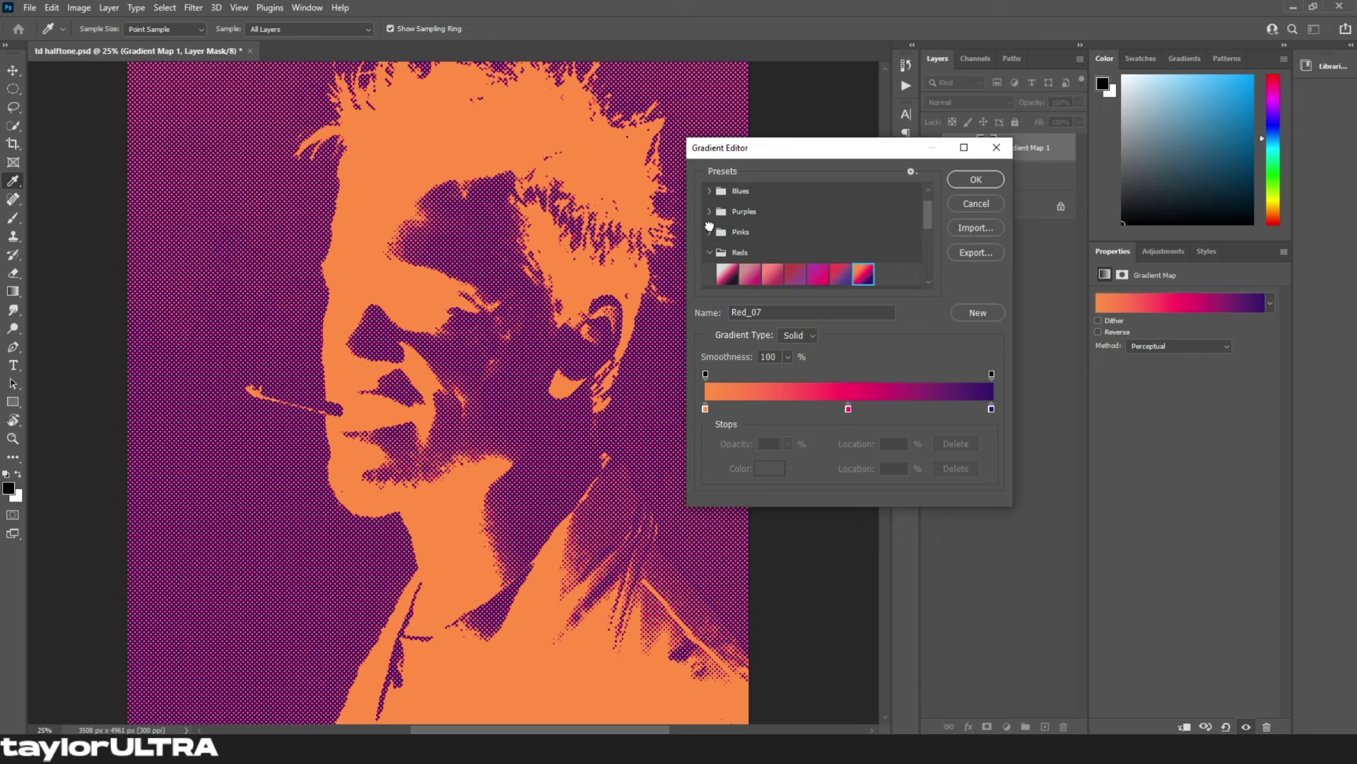
Browse the Pinks and Blues preset folders and apply the Blue_30 gradient
left_click(709, 232)
scroll(768, 240, "up", 1)
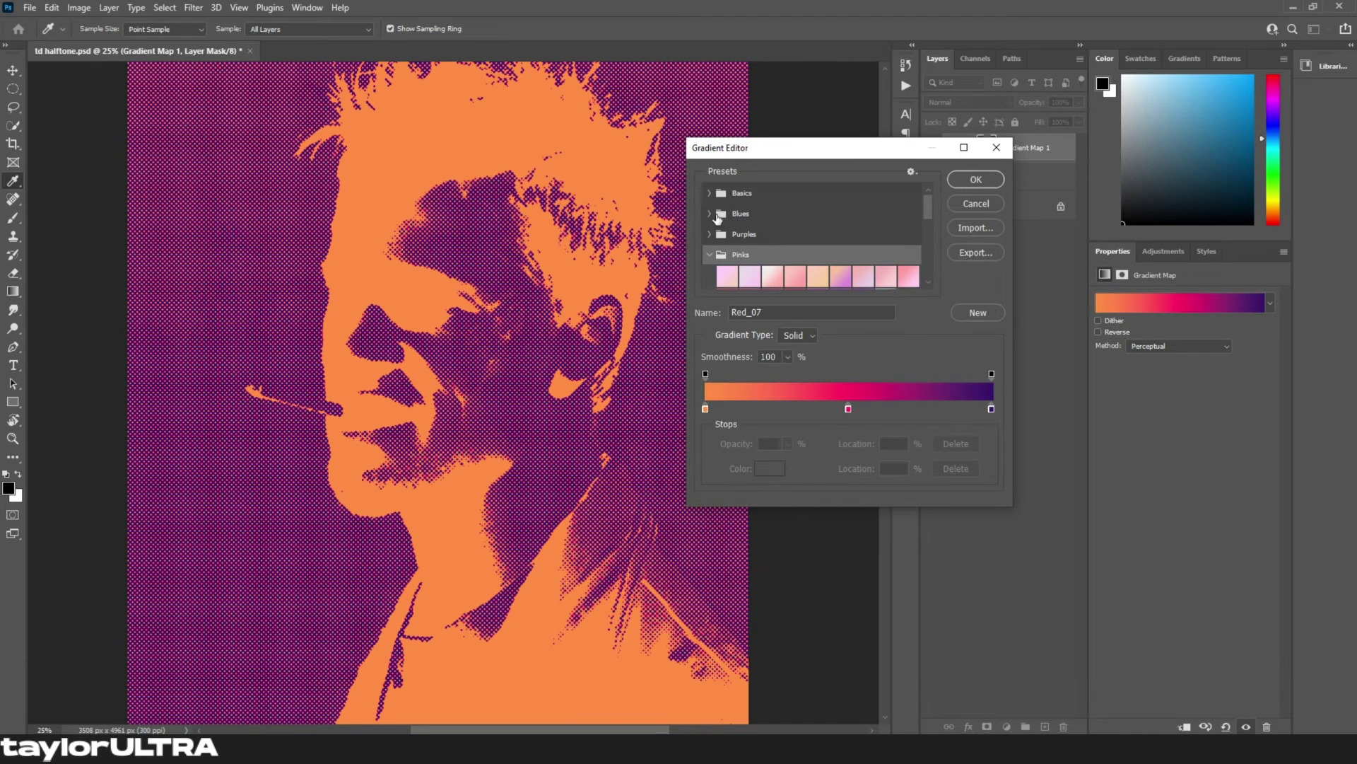
left_click(710, 213)
left_click(910, 236)
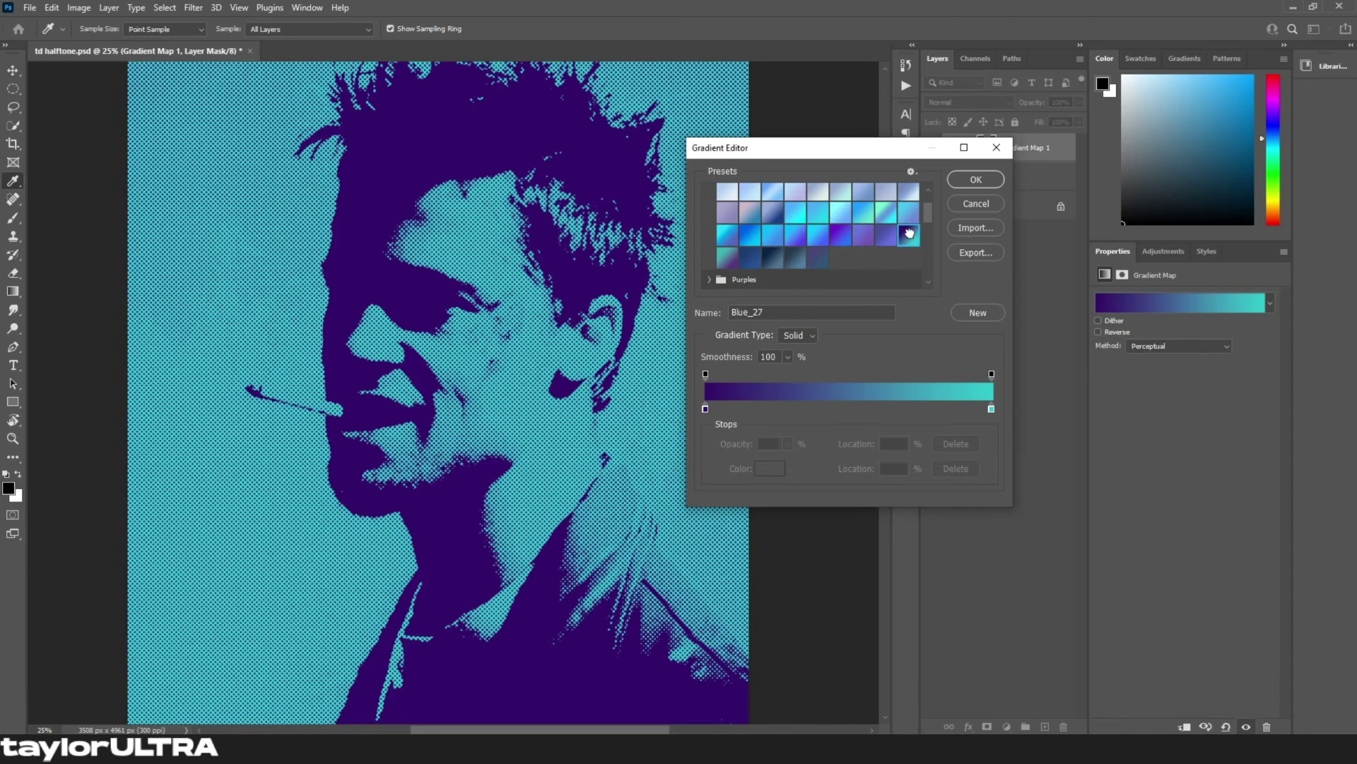
left_click(886, 238)
left_click(814, 239)
left_click(797, 238)
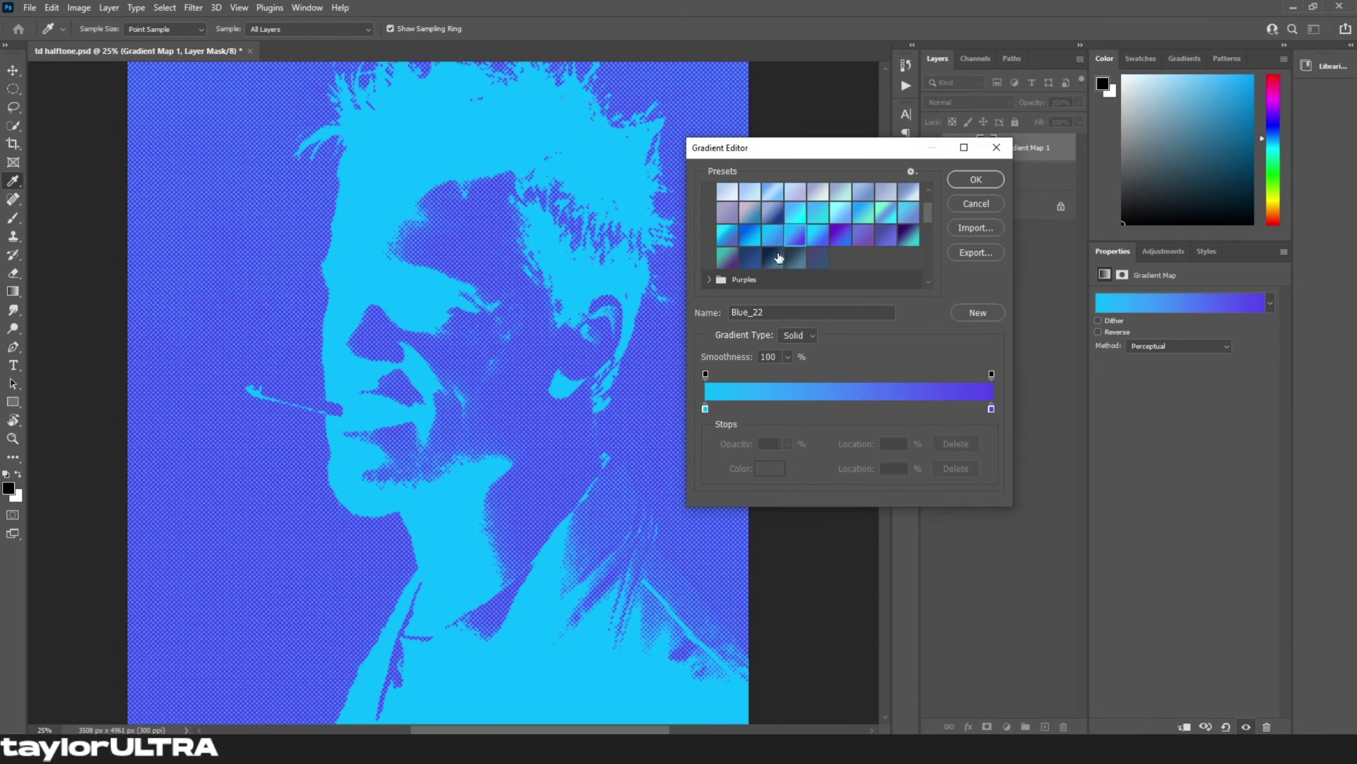
left_click(793, 258)
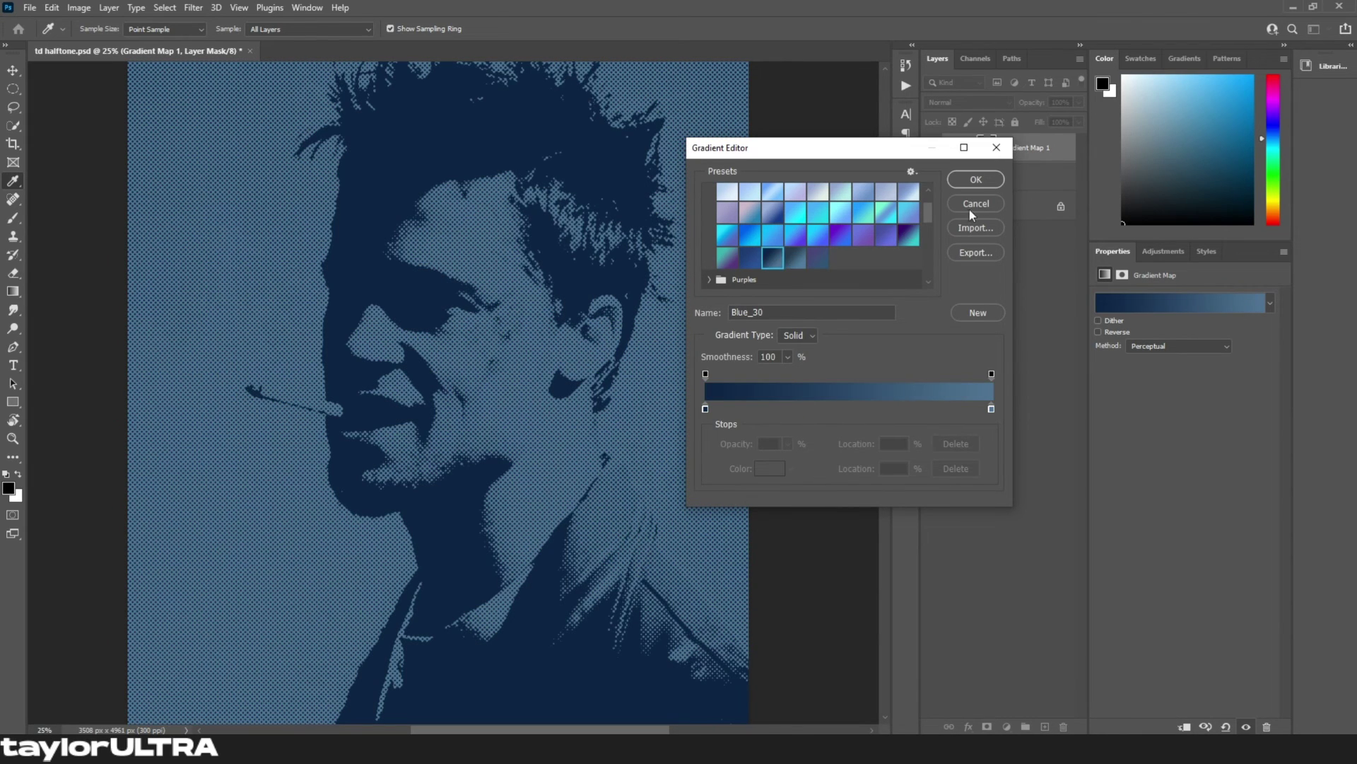